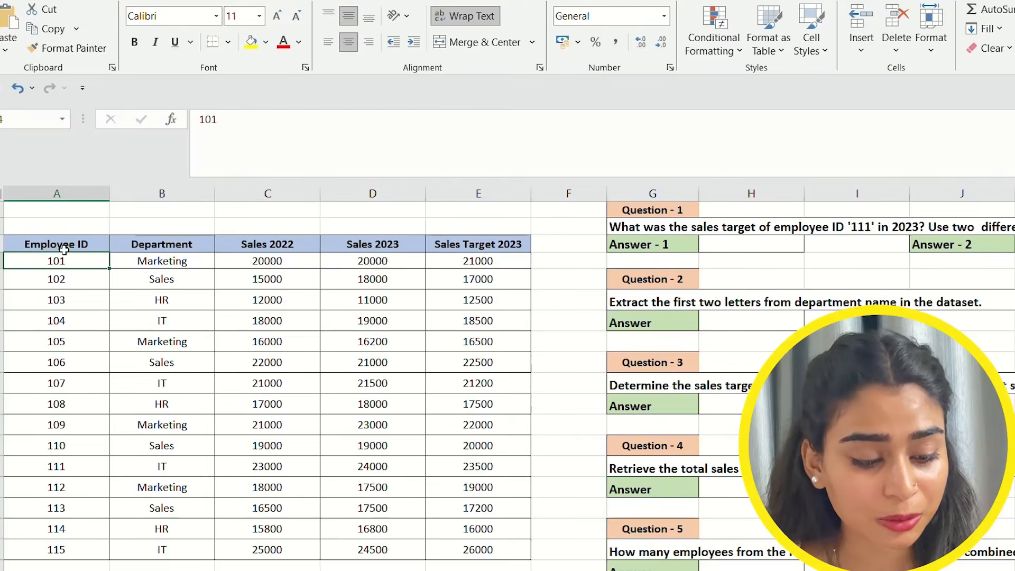
Review the headings of the employee dataset, from Employee ID through Sales Target 2023.
{"action": "left_click", "coordinate": [63, 247]}
{"action": "left_click", "coordinate": [152, 248]}
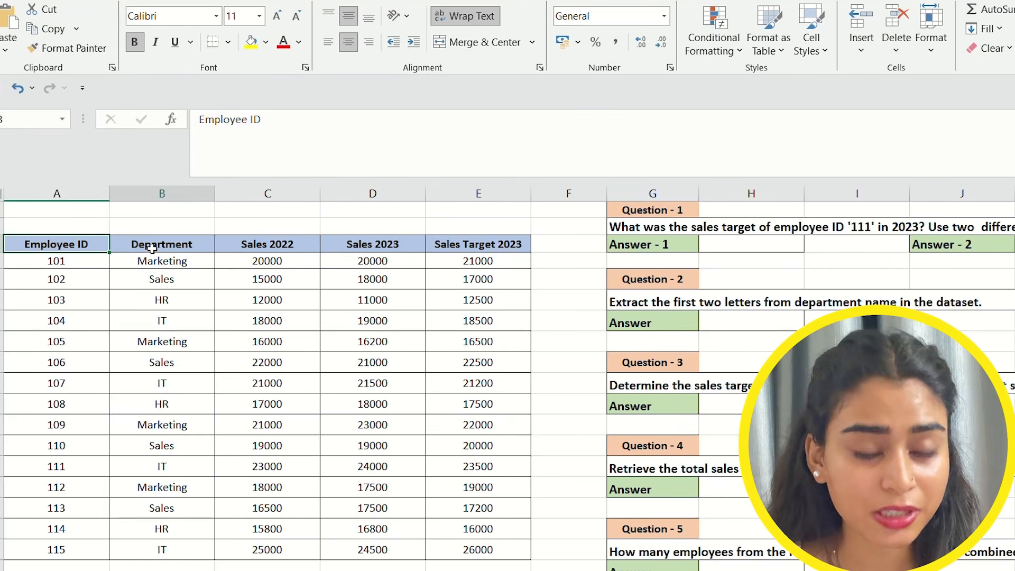
{"action": "left_click", "coordinate": [303, 250]}
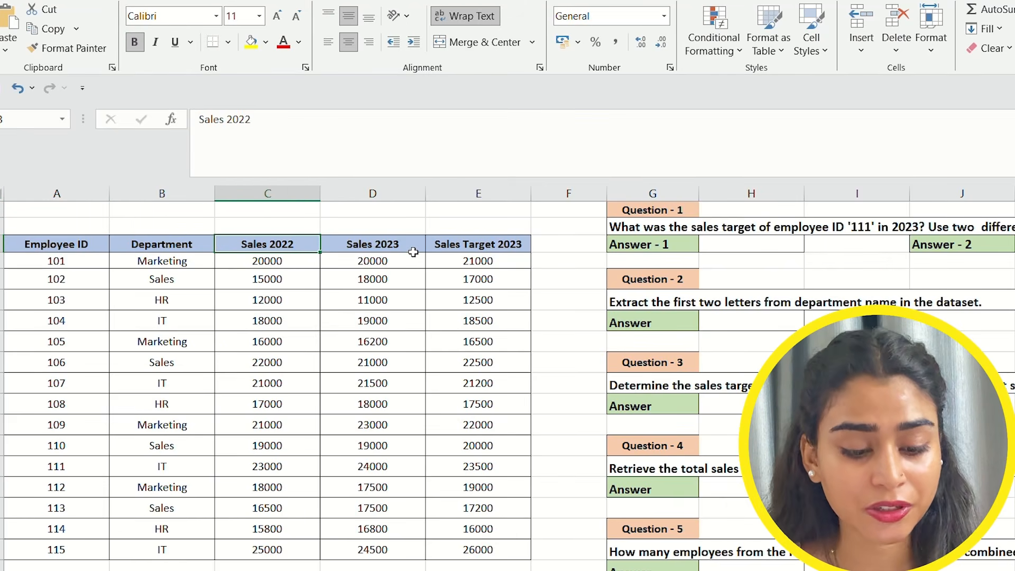
{"action": "left_click", "coordinate": [413, 250]}
{"action": "left_click", "coordinate": [486, 250]}
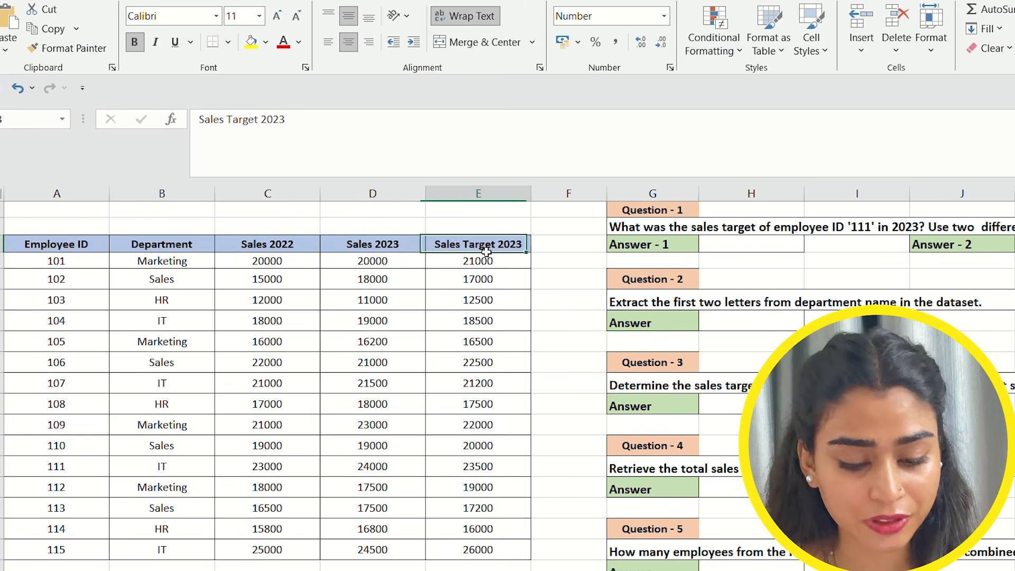
Read Question 1 and locate employee ID 111 and its 2023 sales target in the dataset.
{"action": "left_click", "coordinate": [706, 248]}
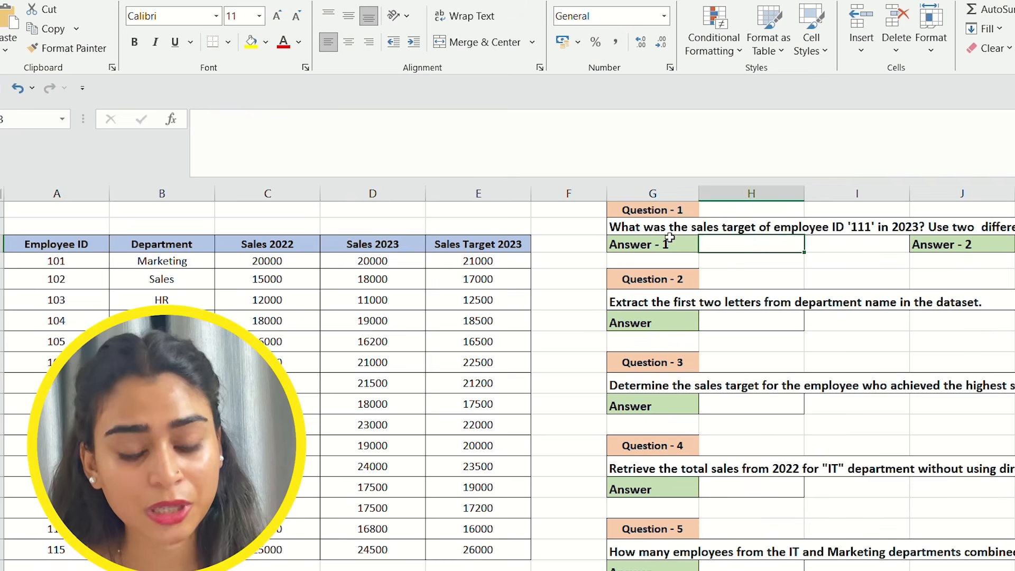
{"action": "left_click", "coordinate": [667, 229]}
{"action": "key", "text": "Up"}
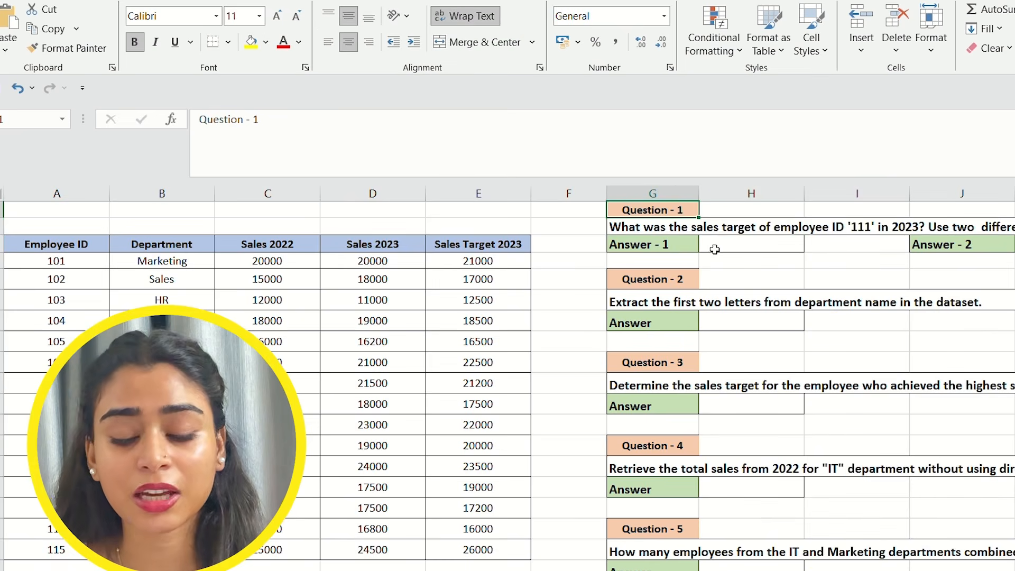
{"action": "left_click", "coordinate": [704, 229]}
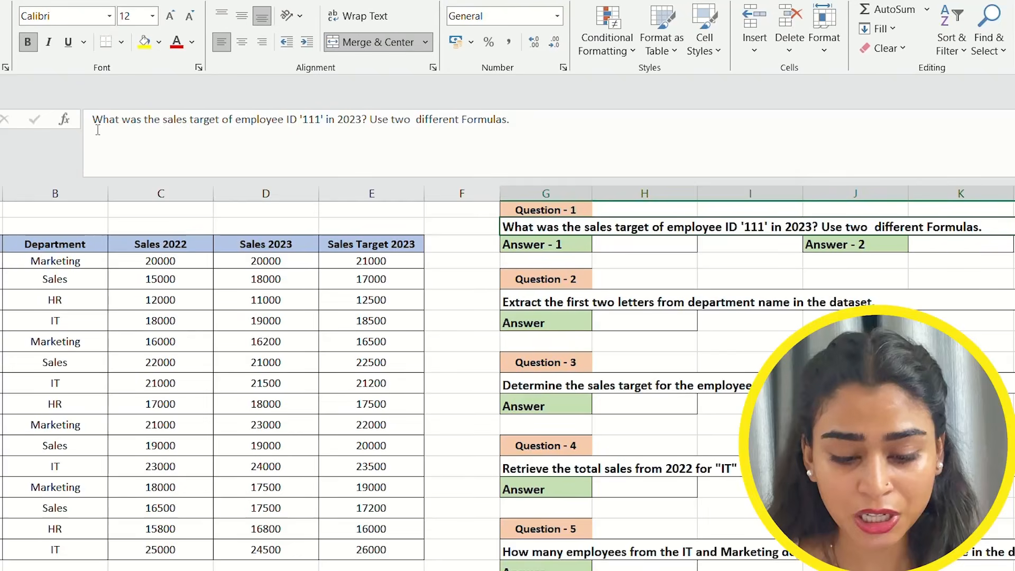
{"action": "left_click_drag", "start_coordinate": [98, 130], "coordinate": [640, 238]}
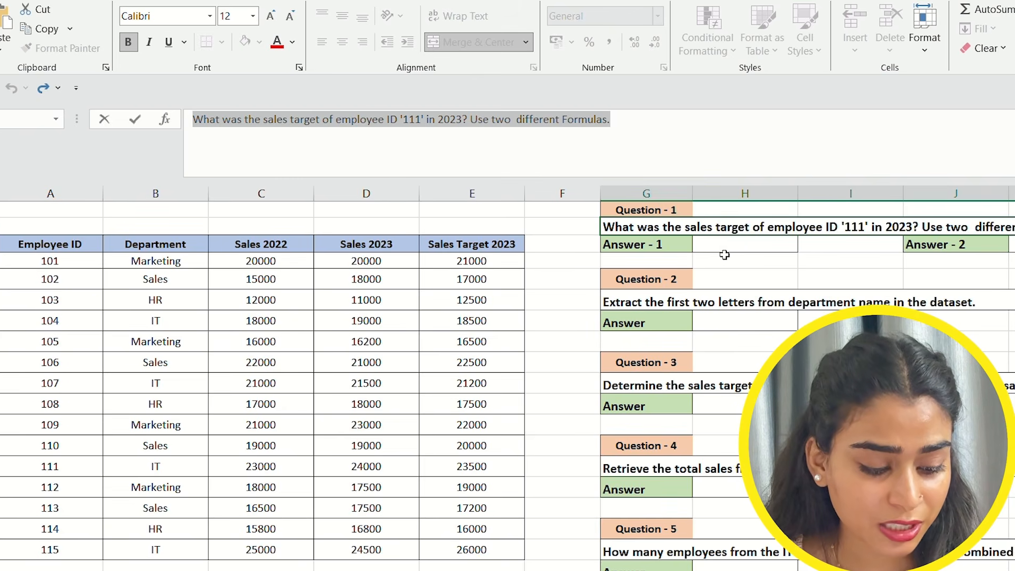
{"action": "left_click", "coordinate": [706, 250]}
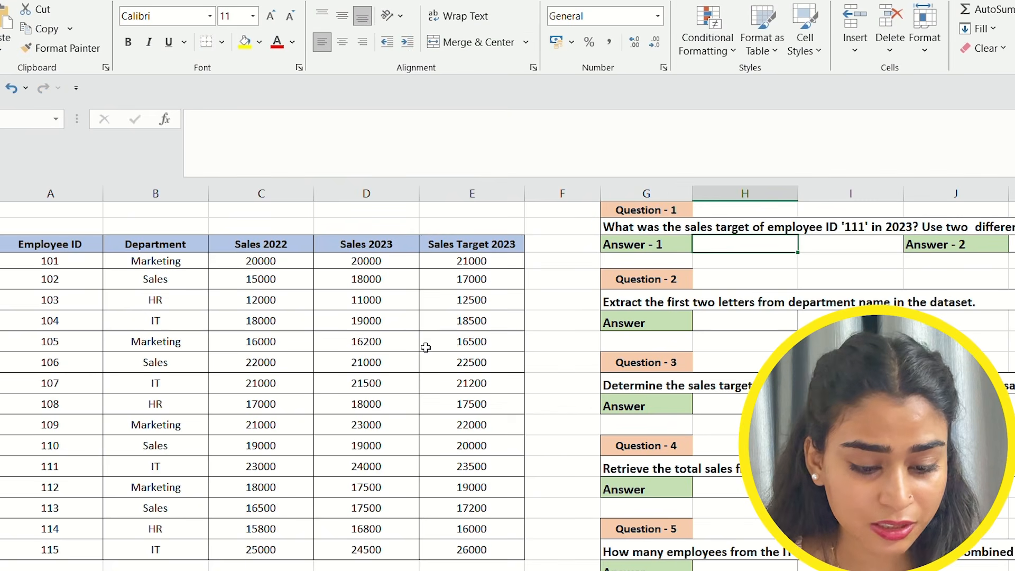
{"action": "left_click", "coordinate": [61, 471]}
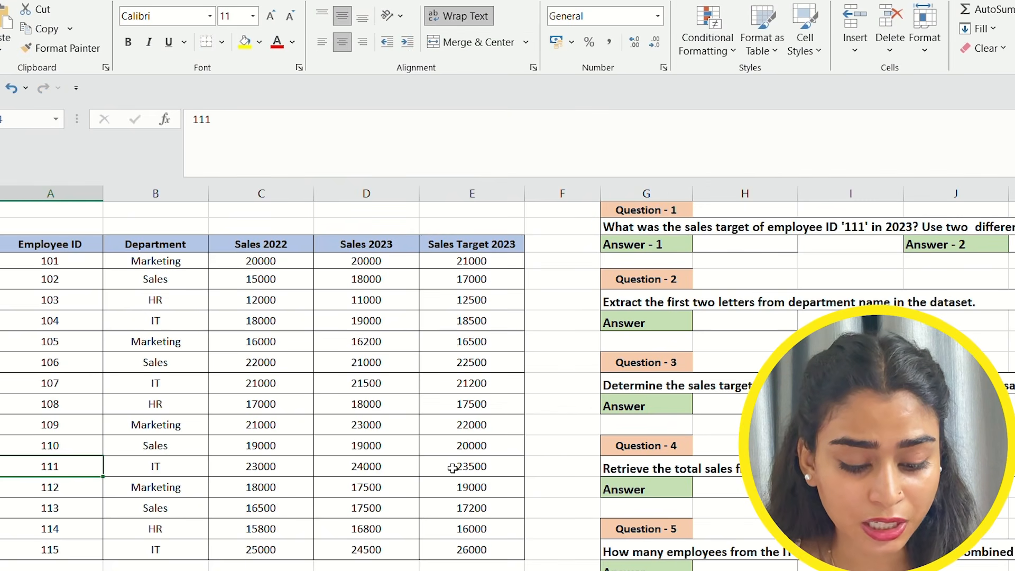
{"action": "left_click", "coordinate": [433, 473]}
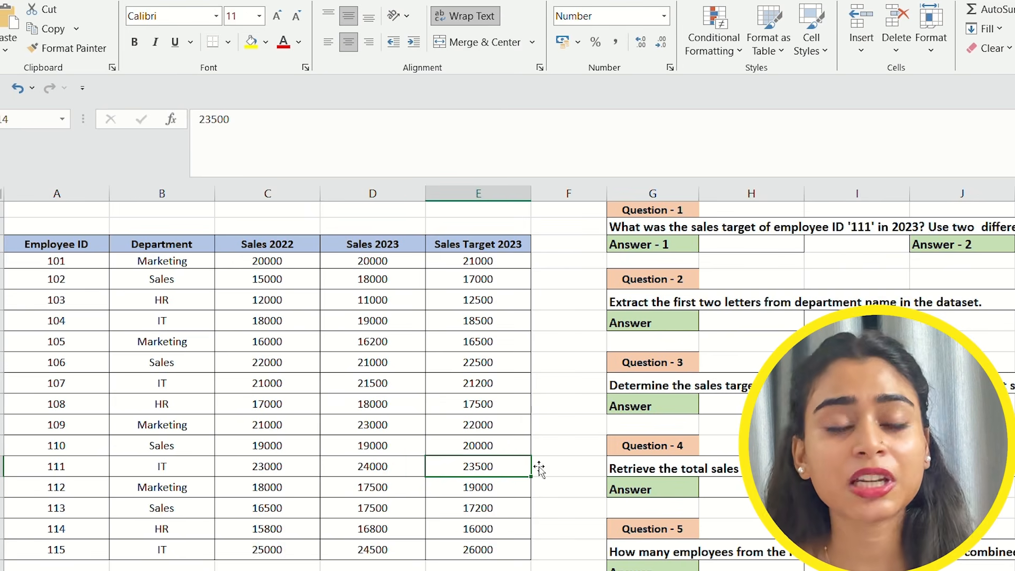
Start an XLOOKUP formula in H3, the first answer cell of Question 1, with A14 as the lookup value.
{"action": "left_click", "coordinate": [724, 252]}
{"action": "left_click", "coordinate": [485, 157]}
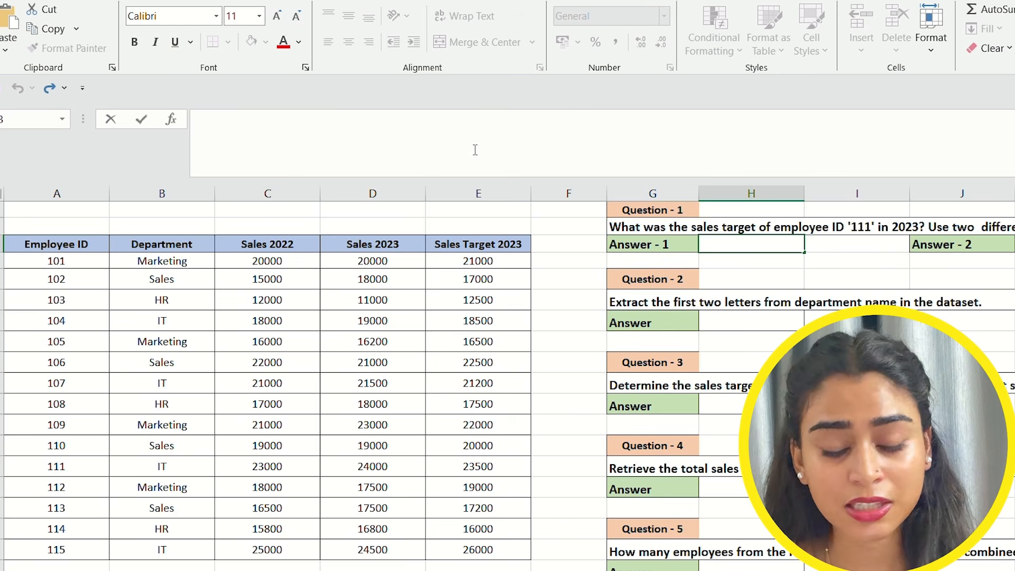
{"action": "type", "text": "="}
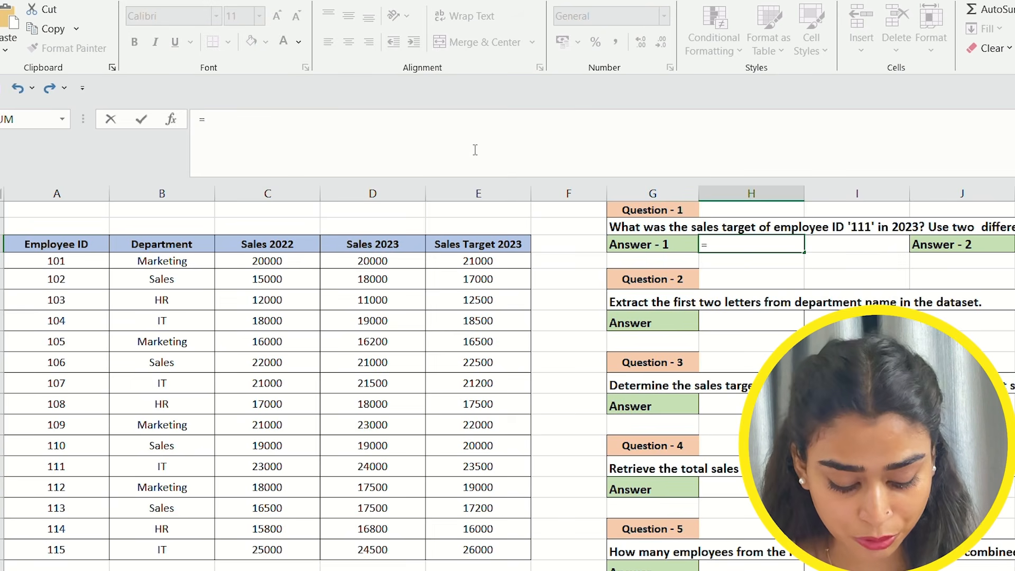
{"action": "type", "text": "XLOOKUP("}
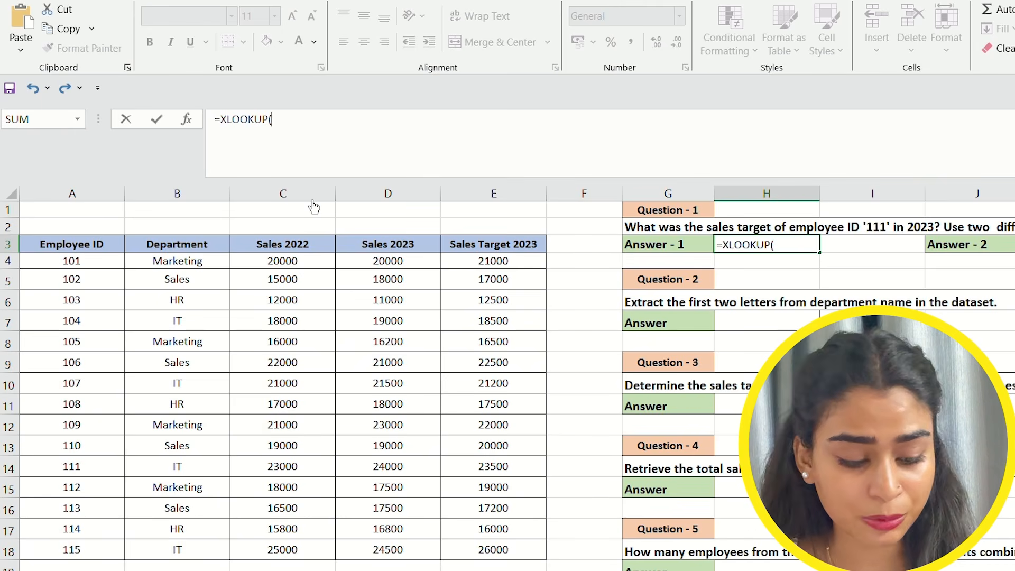
{"action": "left_click", "coordinate": [59, 470]}
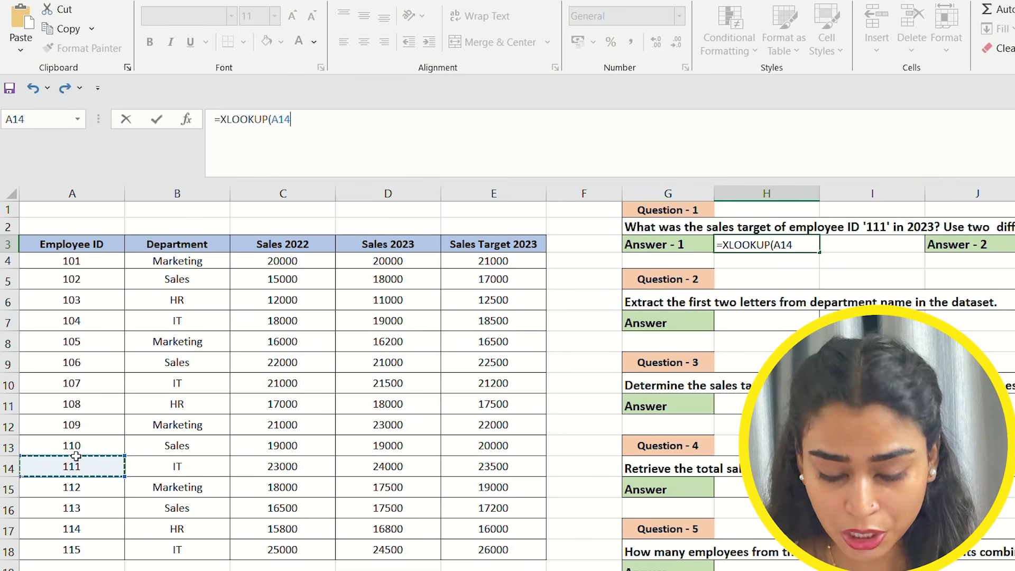
{"action": "type", "text": ","}
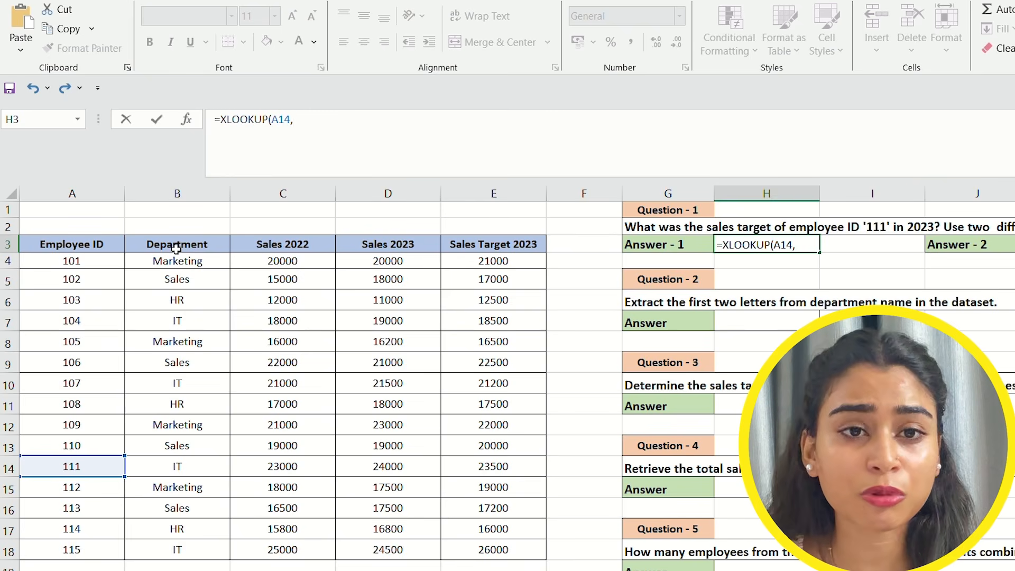
Add the Employee ID range A3:A18 as lookup array and the Sales Target 2023 range E3:E18 as return array.
{"action": "left_click", "coordinate": [109, 249]}
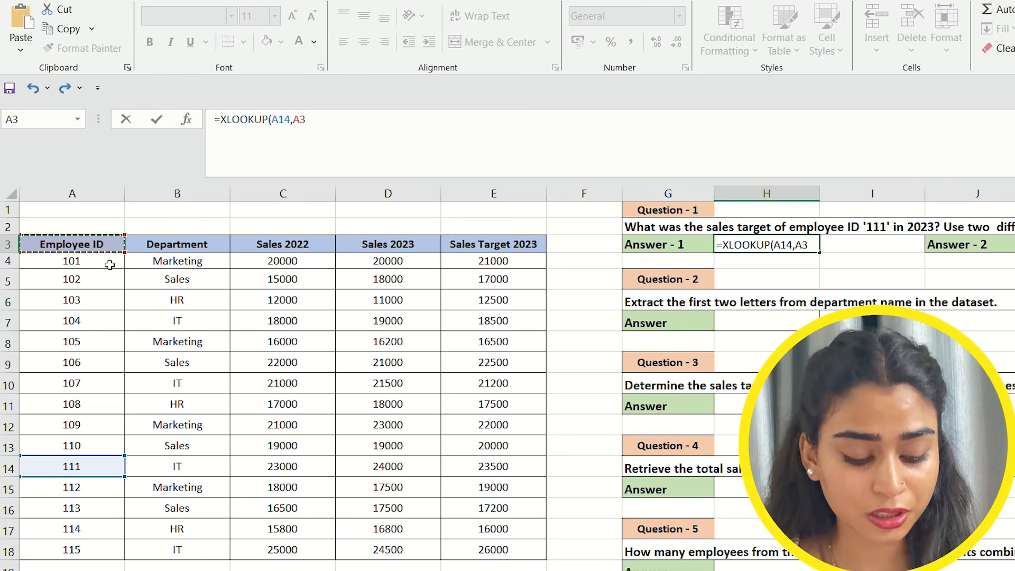
{"action": "key", "text": "ctrl+shift+Down"}
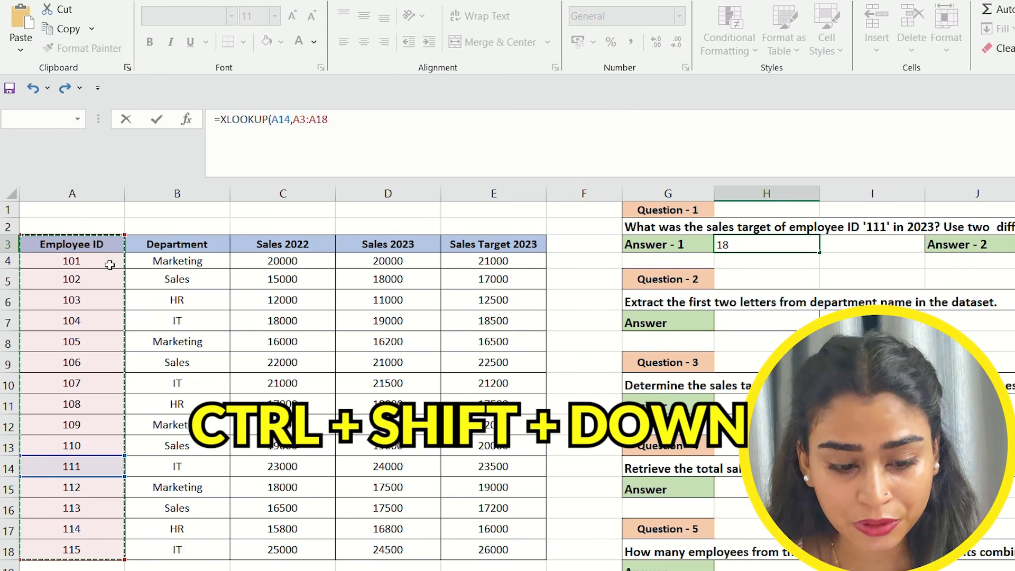
{"action": "type", "text": ","}
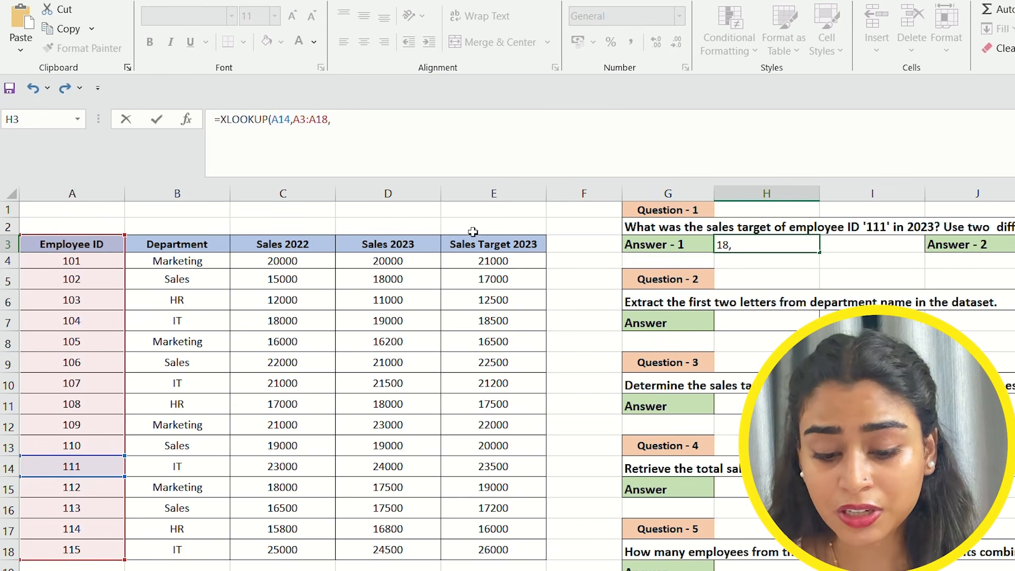
{"action": "left_click", "coordinate": [486, 246]}
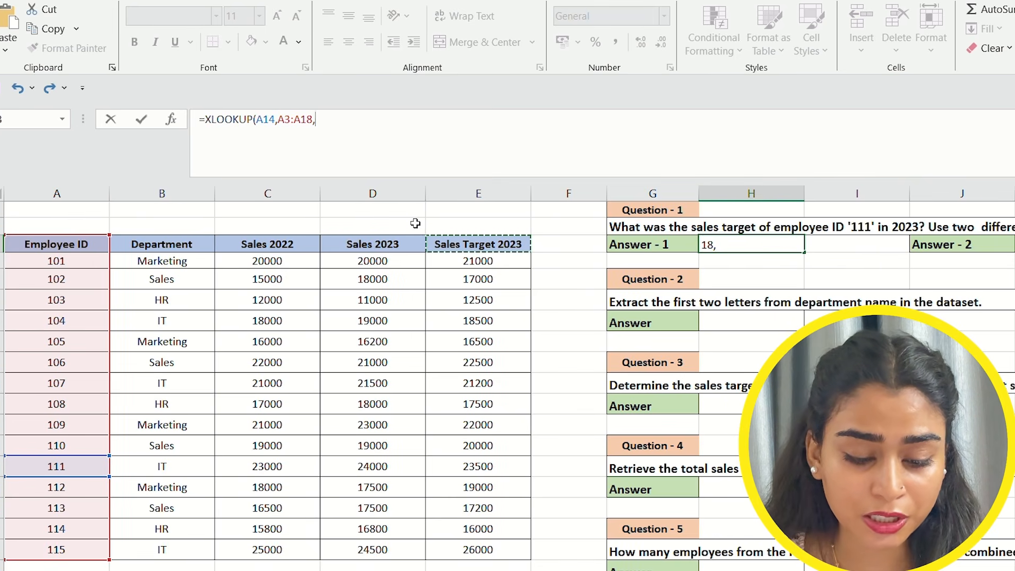
{"action": "key", "text": "ctrl+shift+Down"}
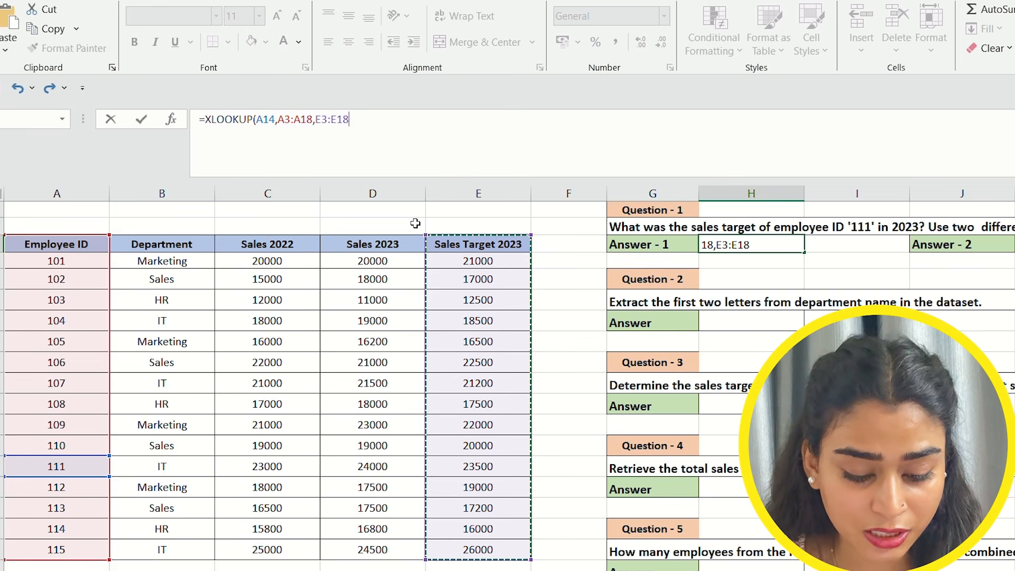
Complete the XLOOKUP formula with "Not Found" as the if-not-found text and 0 as the match mode.
{"action": "type", "text": ",\"nO"}
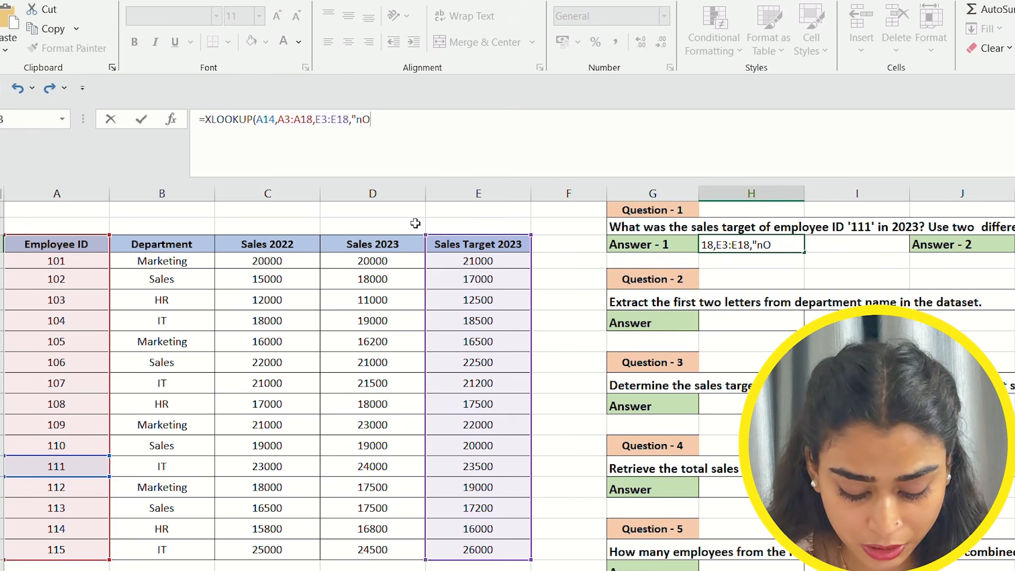
{"action": "key", "text": "BackSpace"}
{"action": "key", "text": "BackSpace"}
{"action": "type", "text": "Not"}
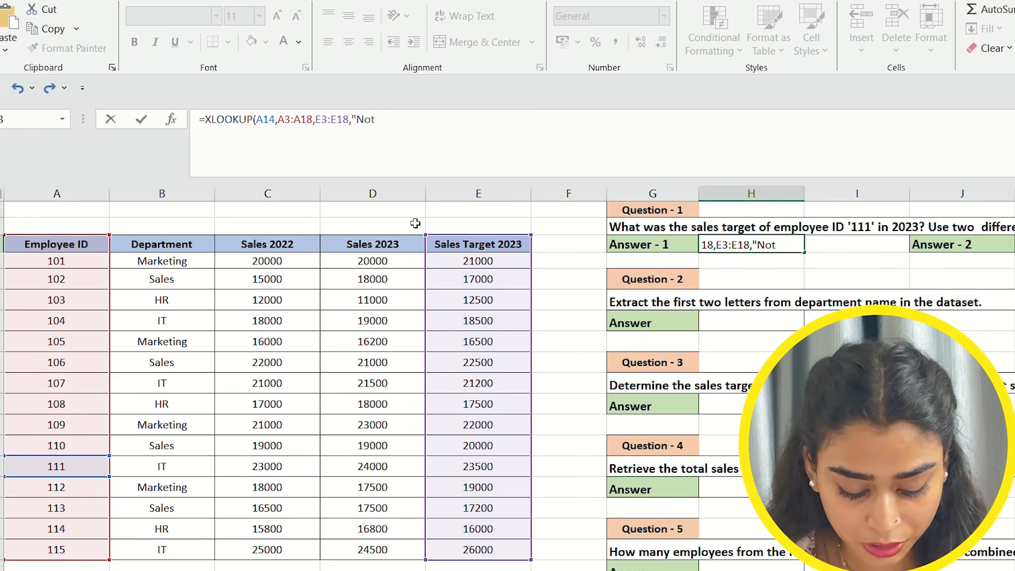
{"action": "type", "text": " f"}
{"action": "key", "text": "BackSpace"}
{"action": "type", "text": "Found\",0"}
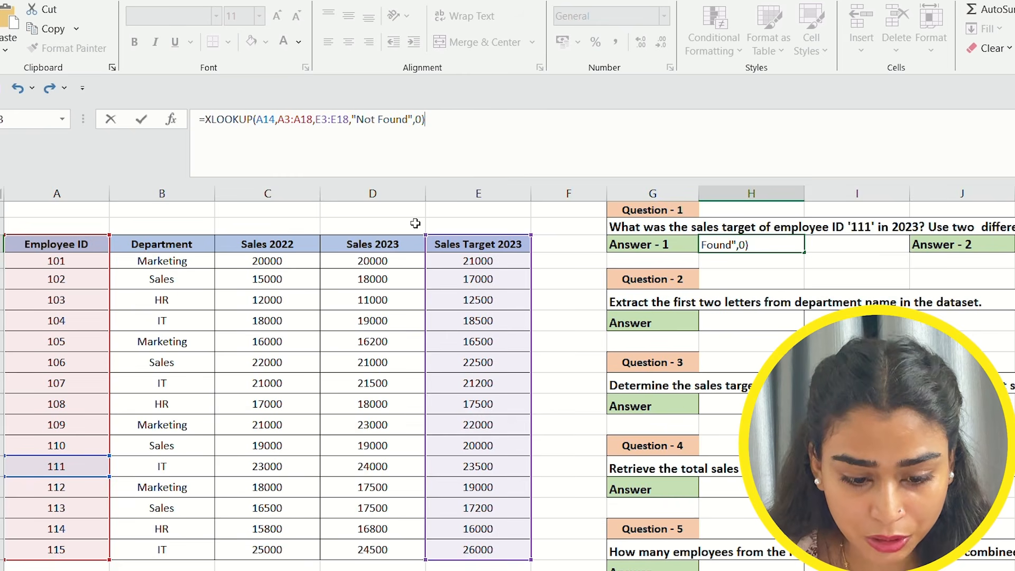
{"action": "key", "text": "Return"}
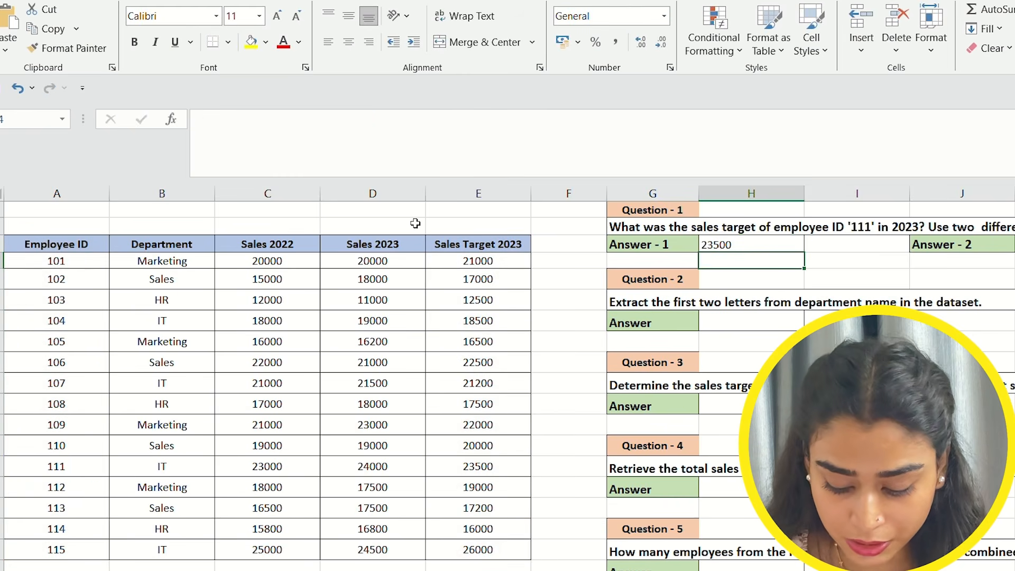
Test the XLOOKUP formula in H3 by replacing the lookup value A14 with the employee ID 120.
{"action": "left_click", "coordinate": [708, 245]}
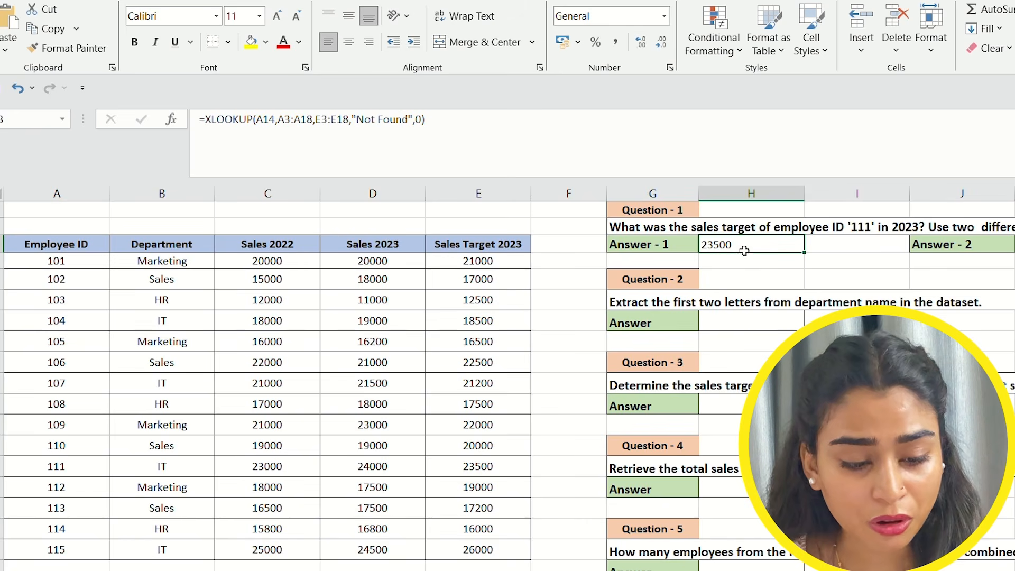
{"action": "left_click", "coordinate": [280, 123]}
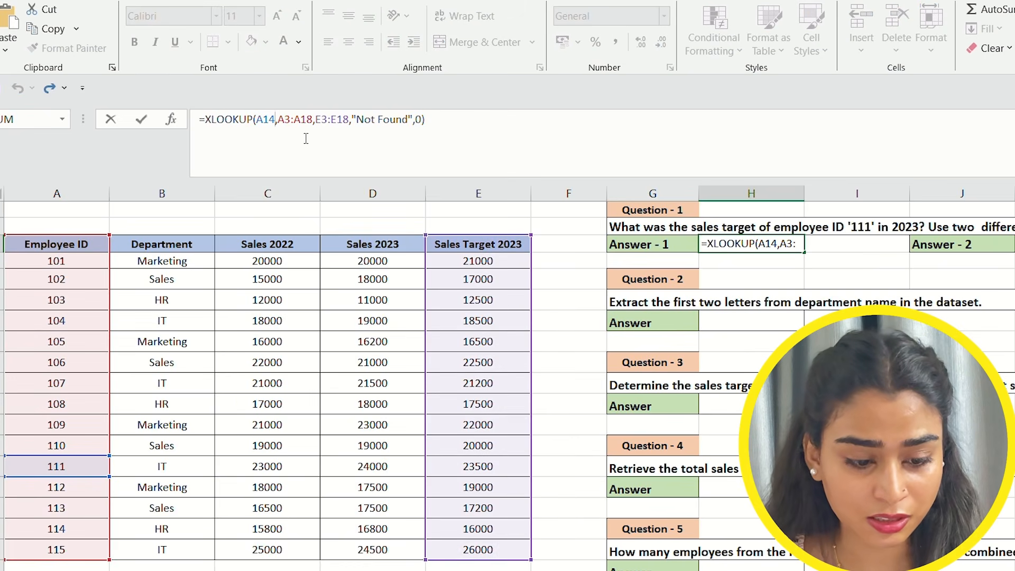
{"action": "key", "text": "BackSpace"}
{"action": "key", "text": "BackSpace"}
{"action": "key", "text": "BackSpace"}
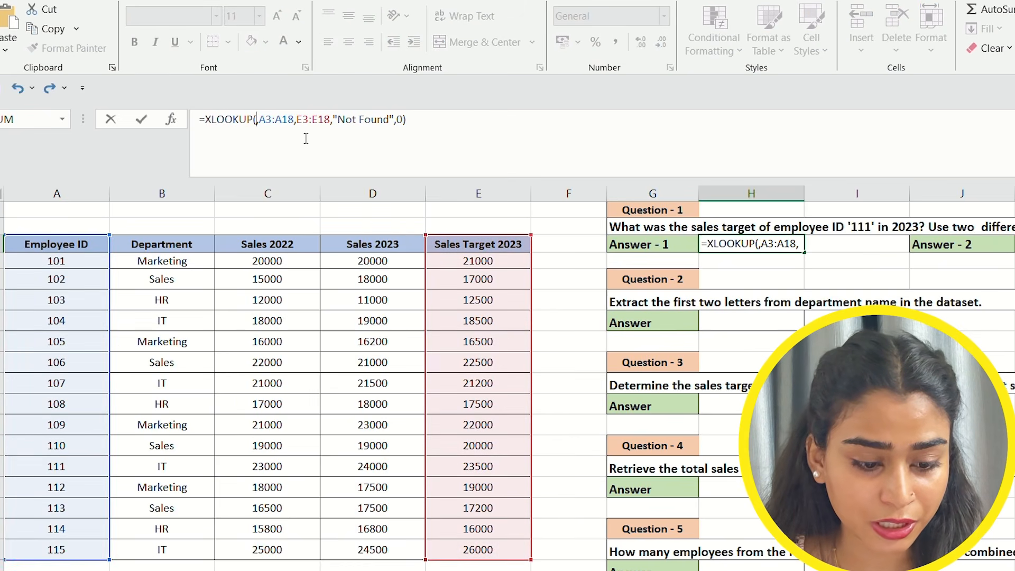
{"action": "type", "text": "120"}
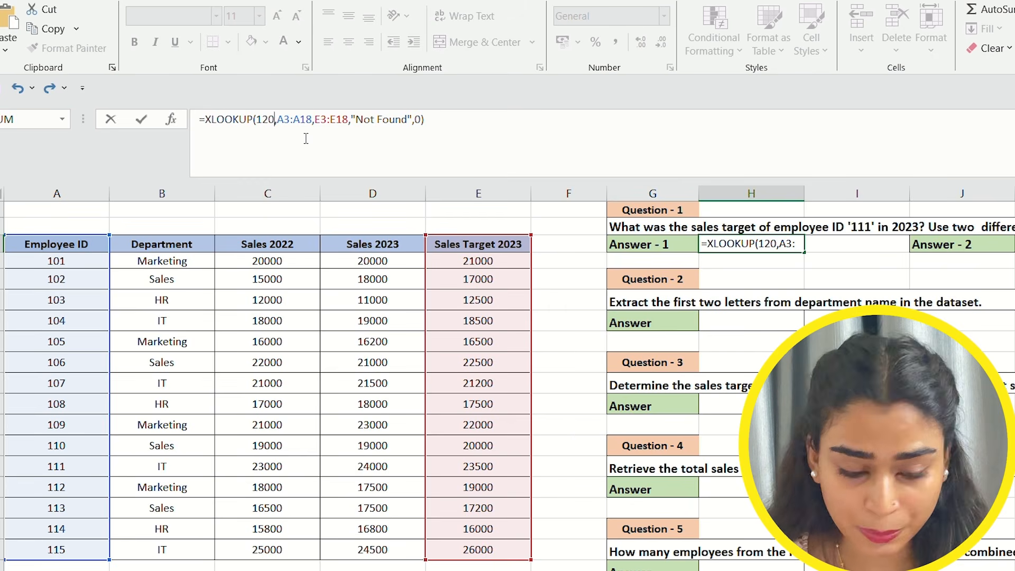
{"action": "left_click", "coordinate": [439, 122]}
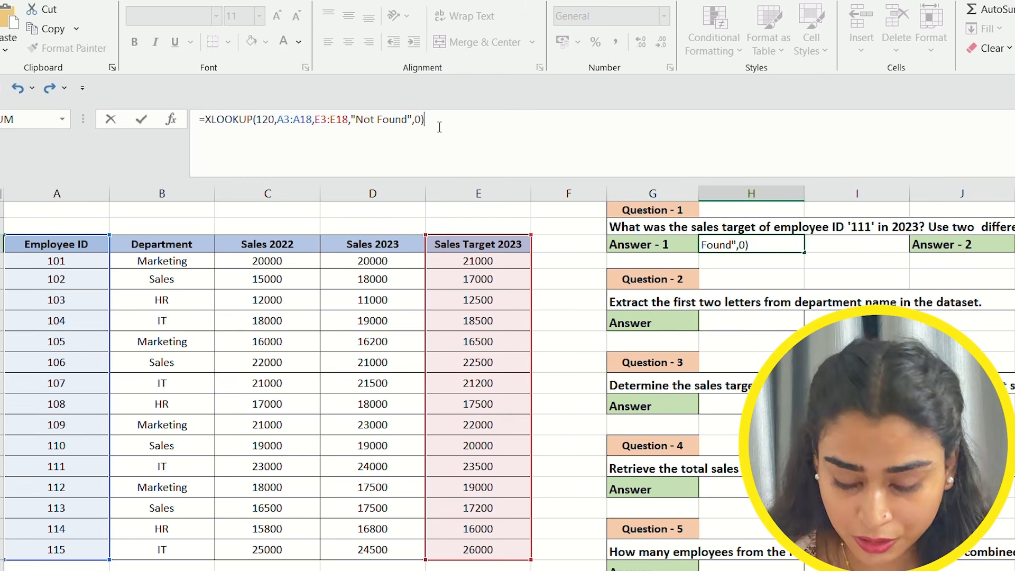
{"action": "key", "text": "Return"}
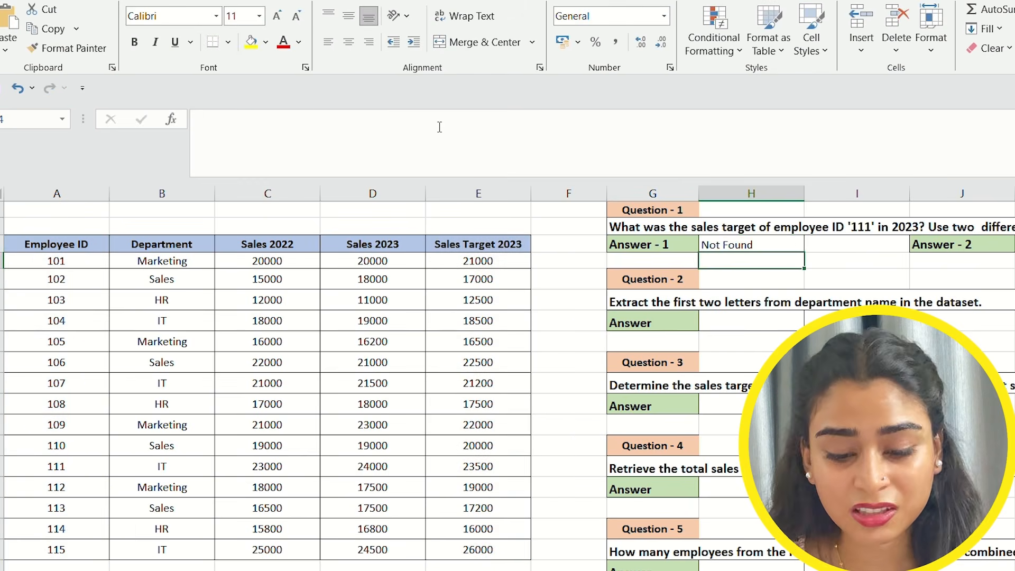
{"action": "left_click", "coordinate": [742, 247]}
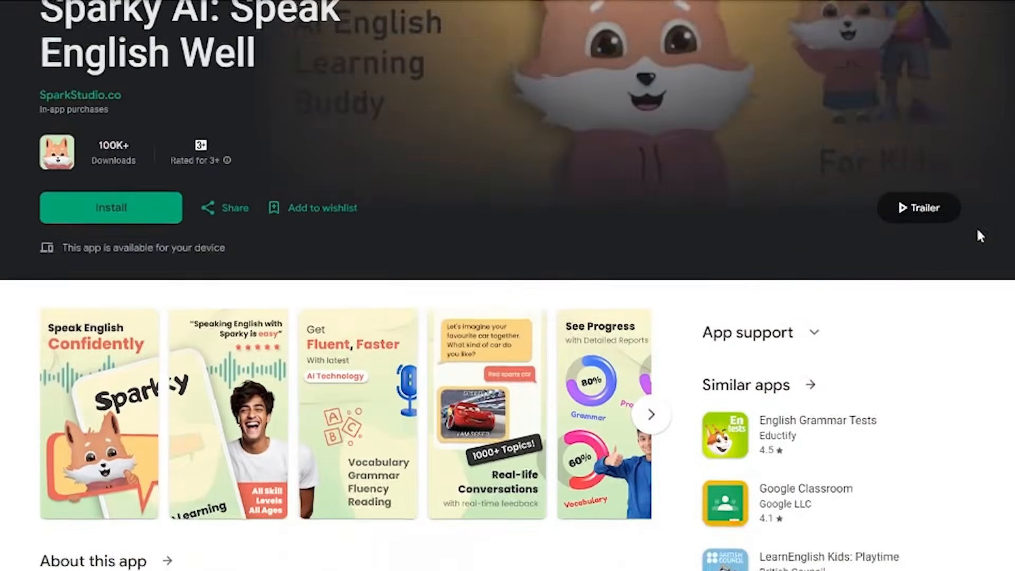
{"action": "scroll", "coordinate": [976, 226], "scroll_direction": "down", "scroll_amount": 15}
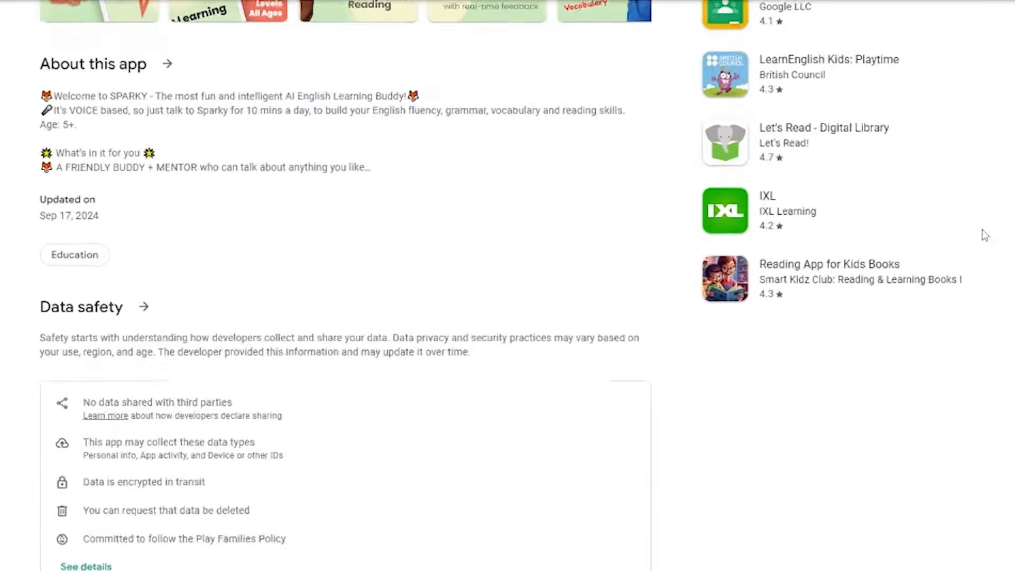
{"action": "scroll", "coordinate": [977, 230], "scroll_direction": "up", "scroll_amount": 15}
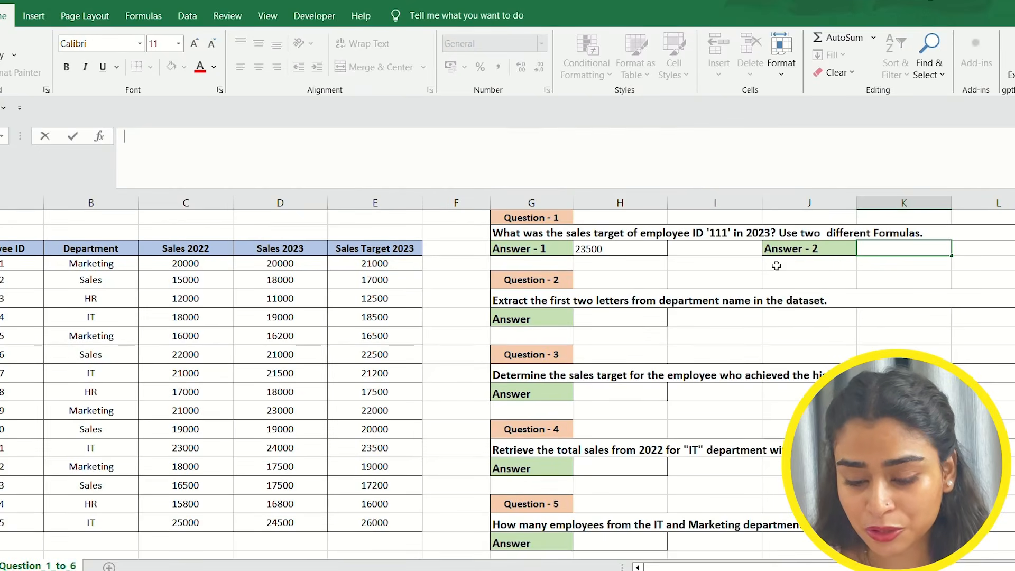
Start a MATCH formula in K3, the second answer cell of Question 1, with A14 as the lookup value.
{"action": "left_click", "coordinate": [900, 274]}
{"action": "left_click", "coordinate": [901, 250]}
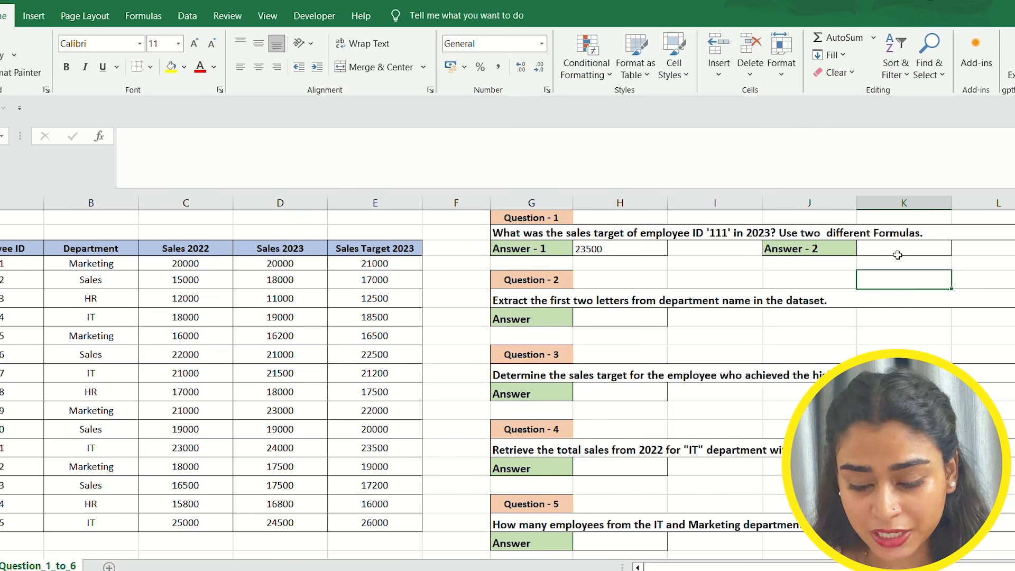
{"action": "left_click", "coordinate": [349, 161]}
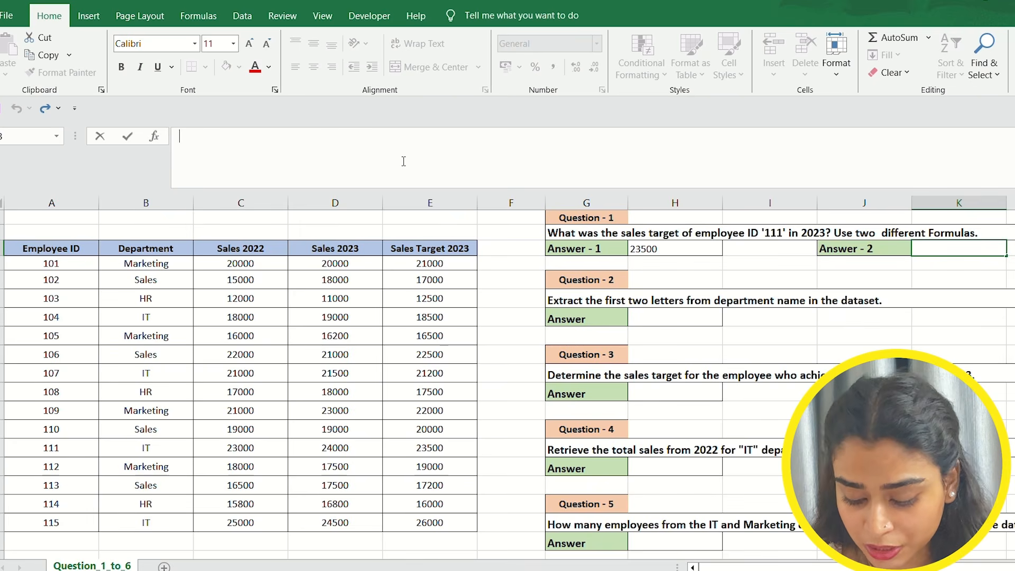
{"action": "type", "text": "="}
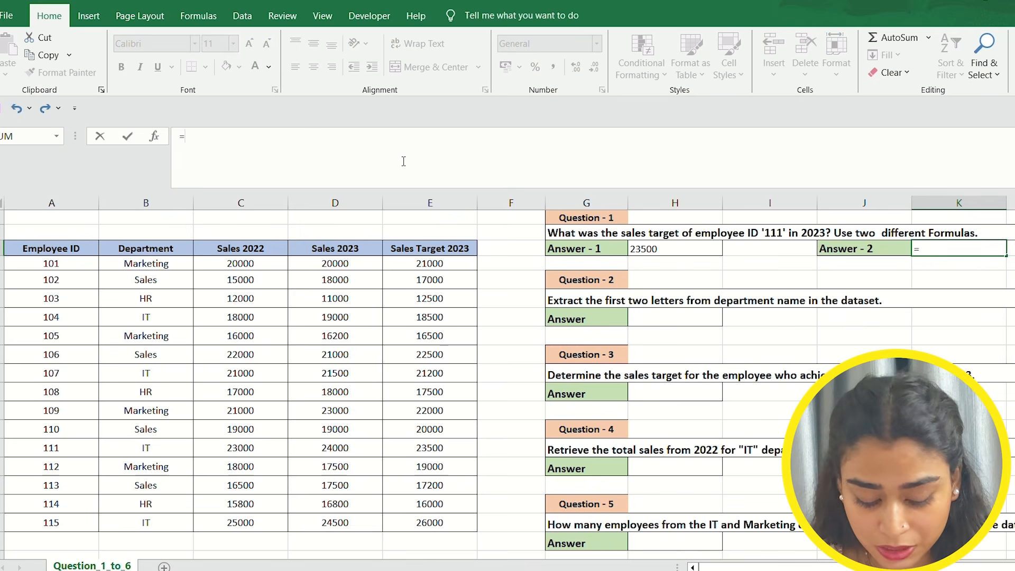
{"action": "type", "text": "MATCH("}
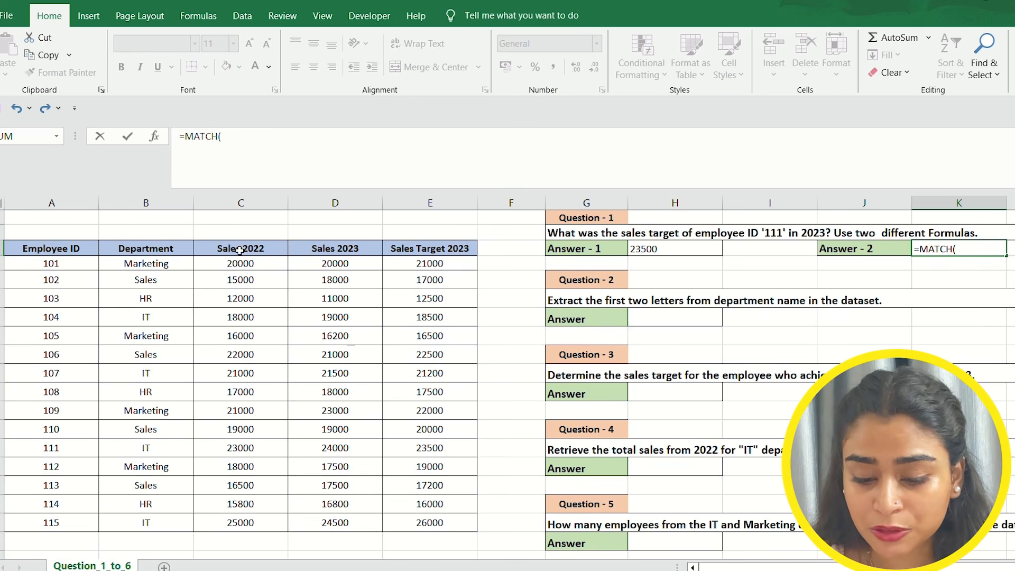
{"action": "left_click", "coordinate": [64, 451]}
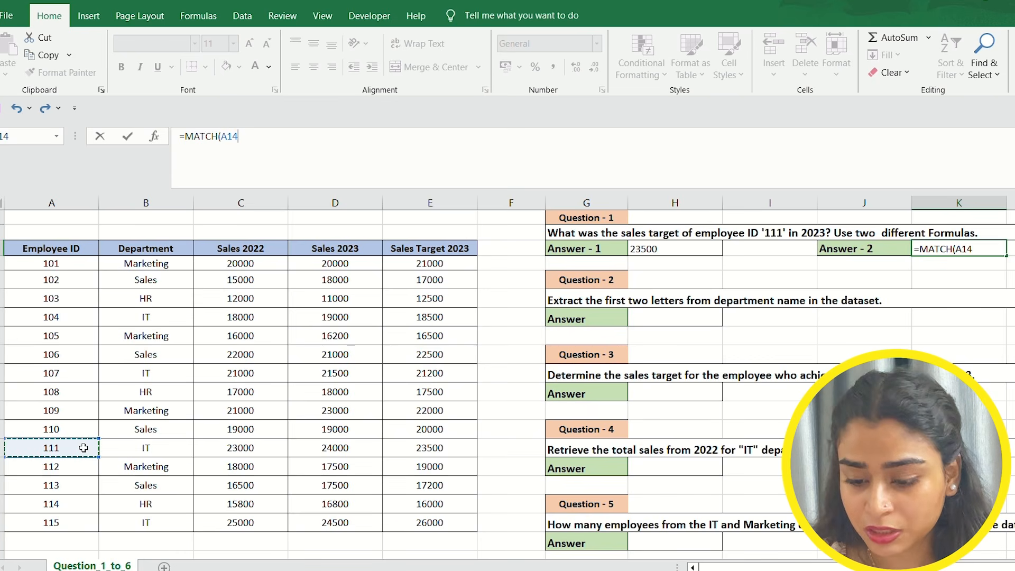
Complete the MATCH formula with the Employee ID range A4:A18 as lookup array and 0 as the match type.
{"action": "type", "text": ","}
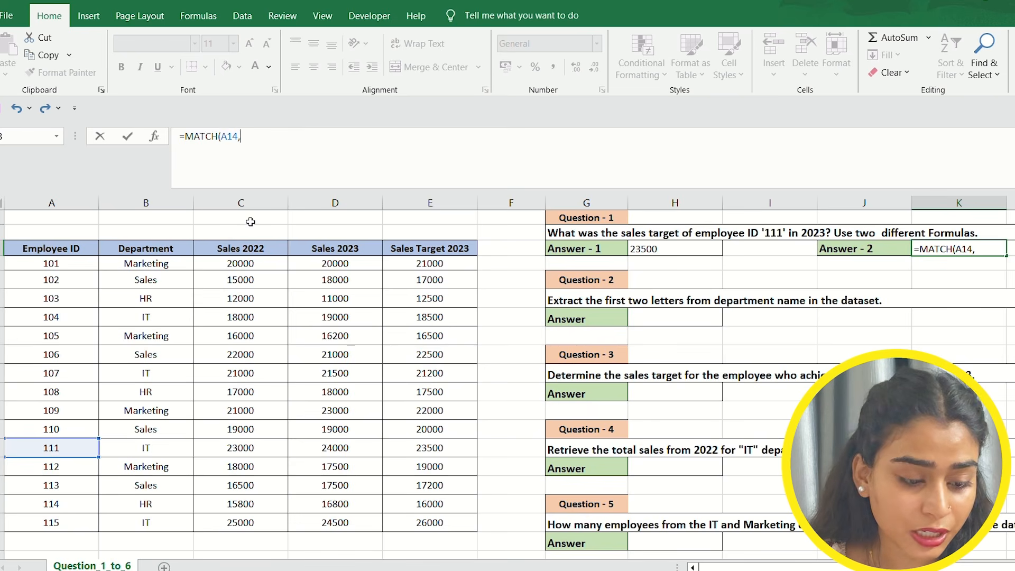
{"action": "left_click", "coordinate": [88, 267]}
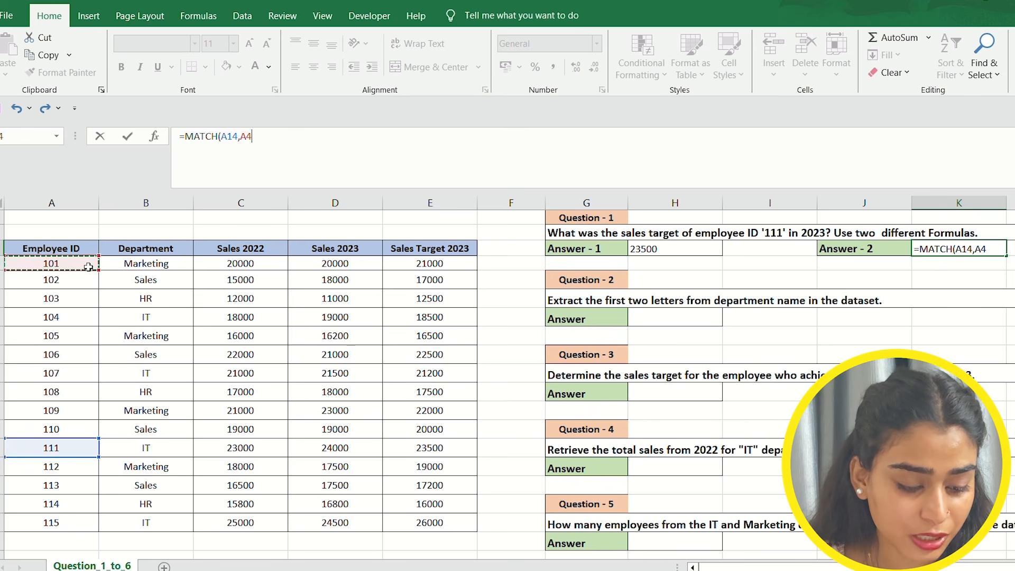
{"action": "key", "text": "ctrl+shift+Down"}
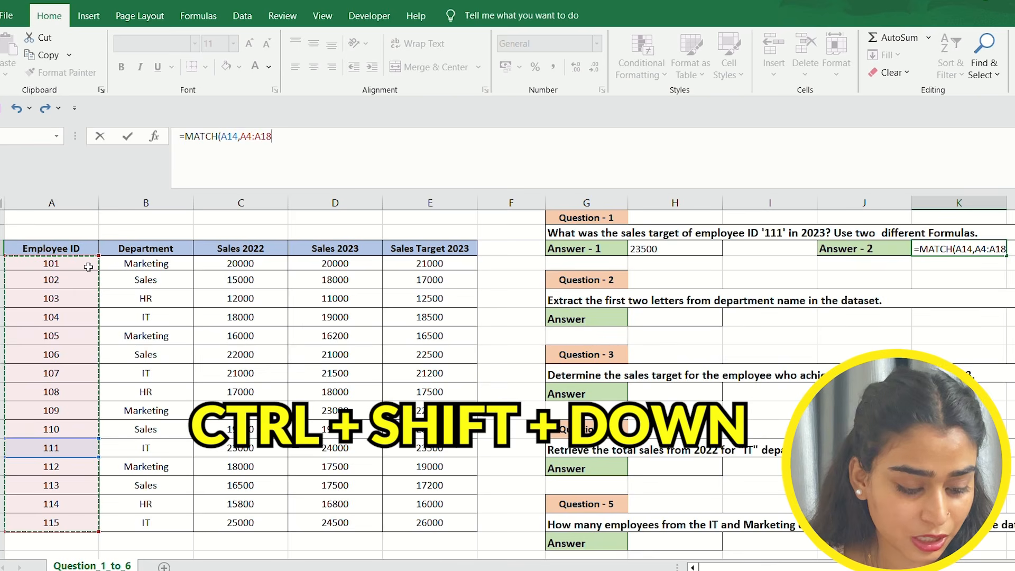
{"action": "type", "text": ",0"}
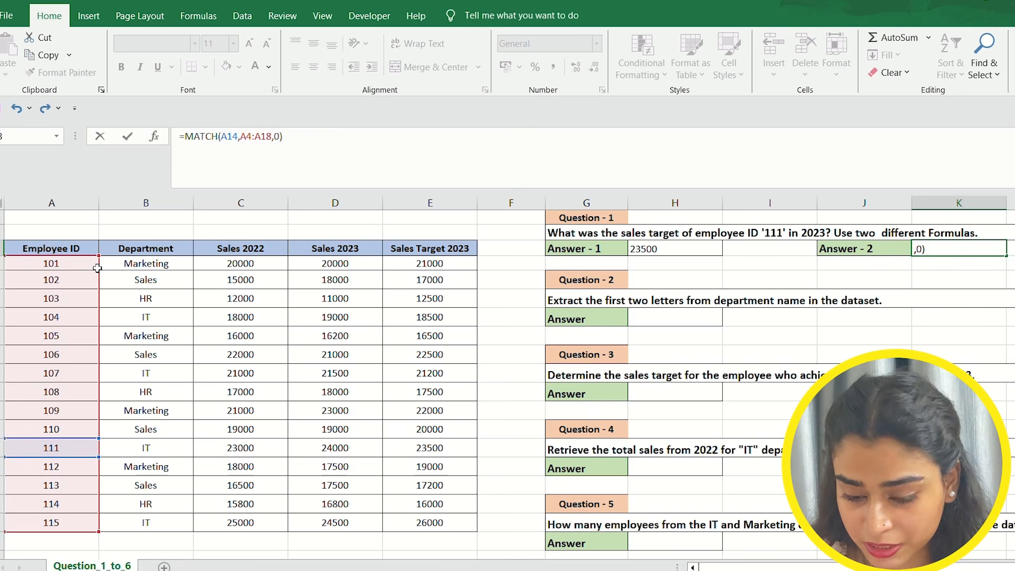
{"action": "key", "text": "Return"}
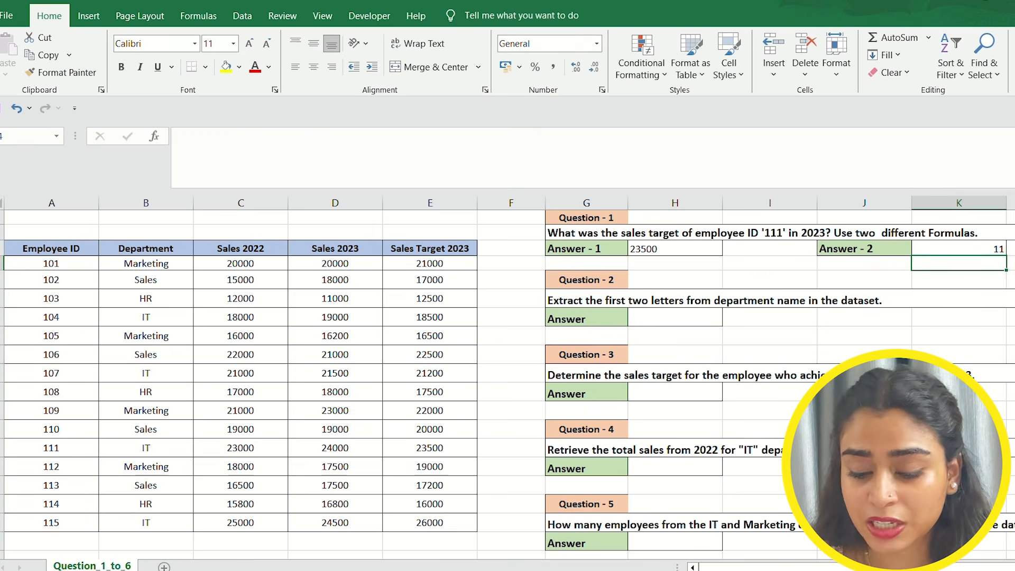
Nest the MATCH formula in K3 inside an INDEX function with the Sales Target 2023 range E4:E18 as its array.
{"action": "left_click", "coordinate": [985, 250]}
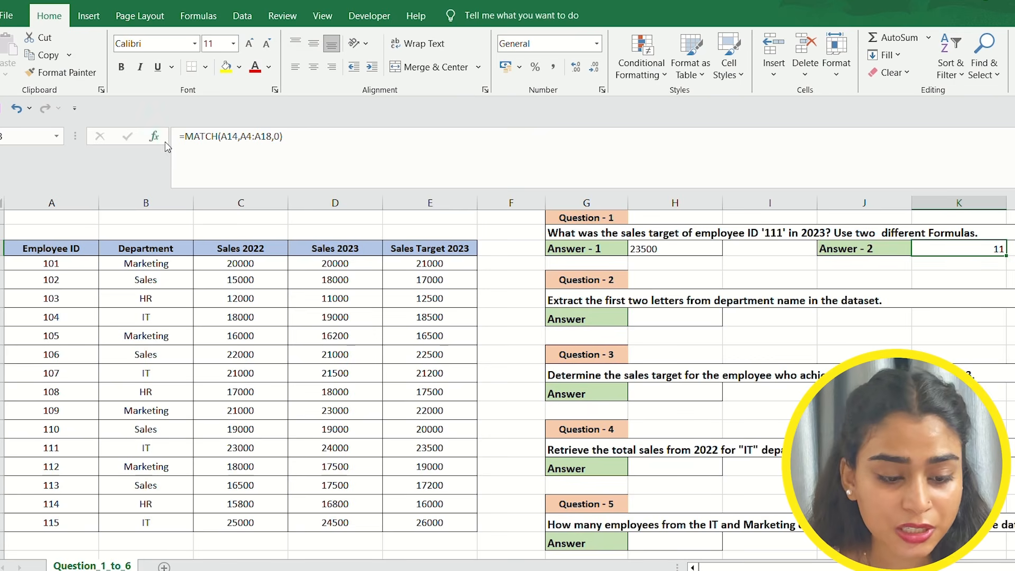
{"action": "left_click", "coordinate": [190, 139]}
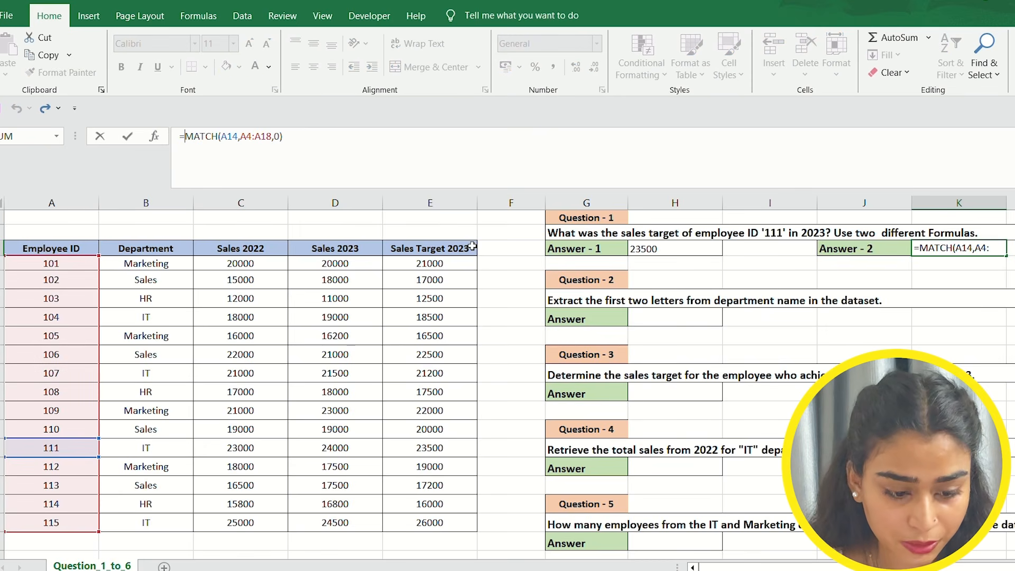
{"action": "type", "text": "INDEX"}
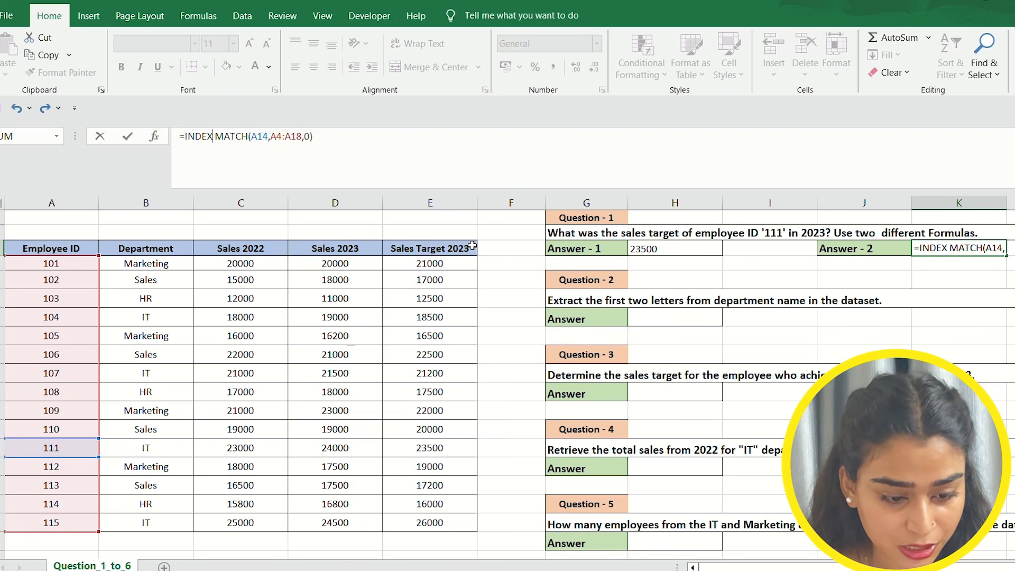
{"action": "type", "text": " ("}
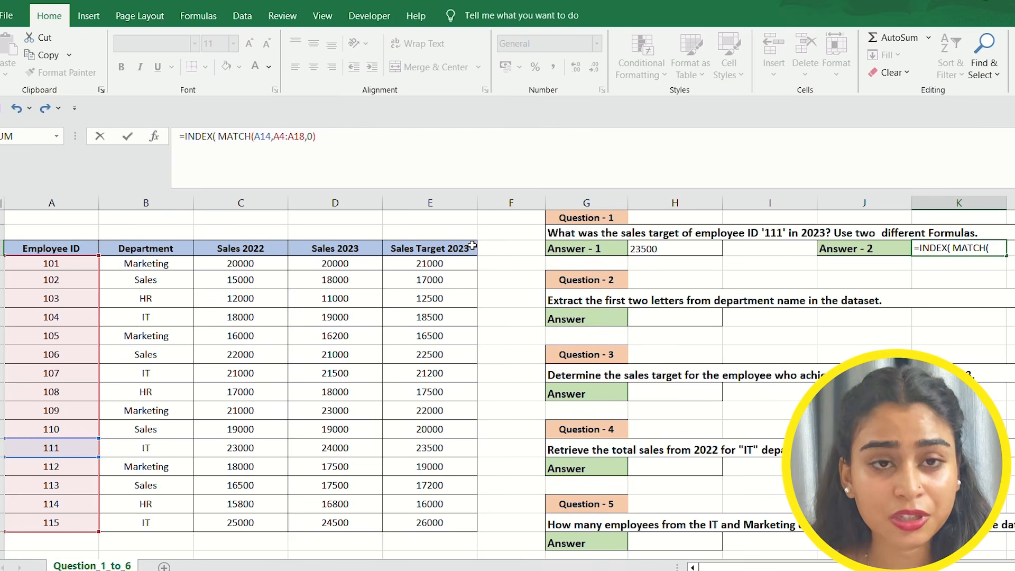
{"action": "left_click", "coordinate": [445, 266]}
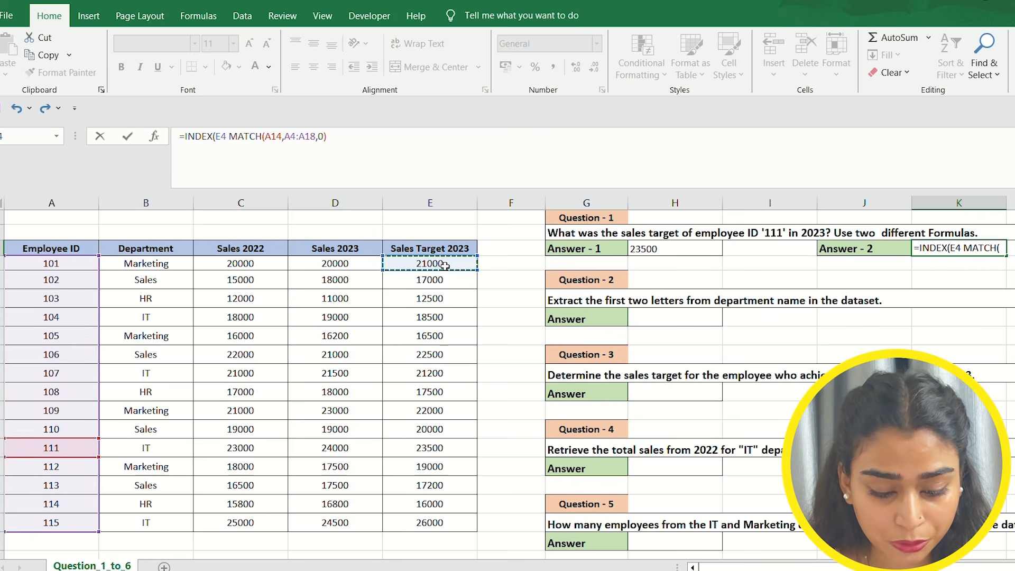
{"action": "key", "text": "ctrl+shift+Down"}
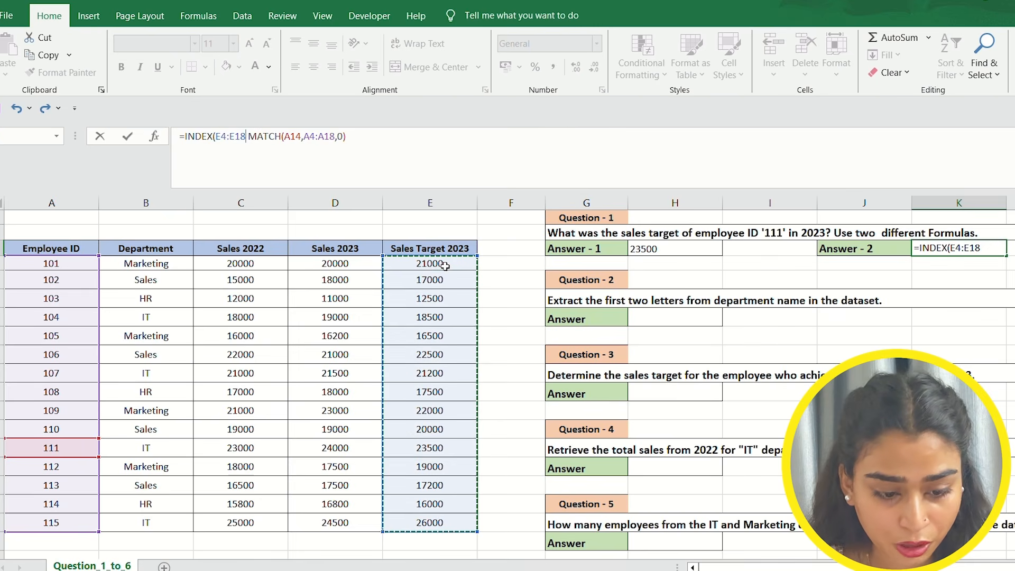
{"action": "type", "text": ","}
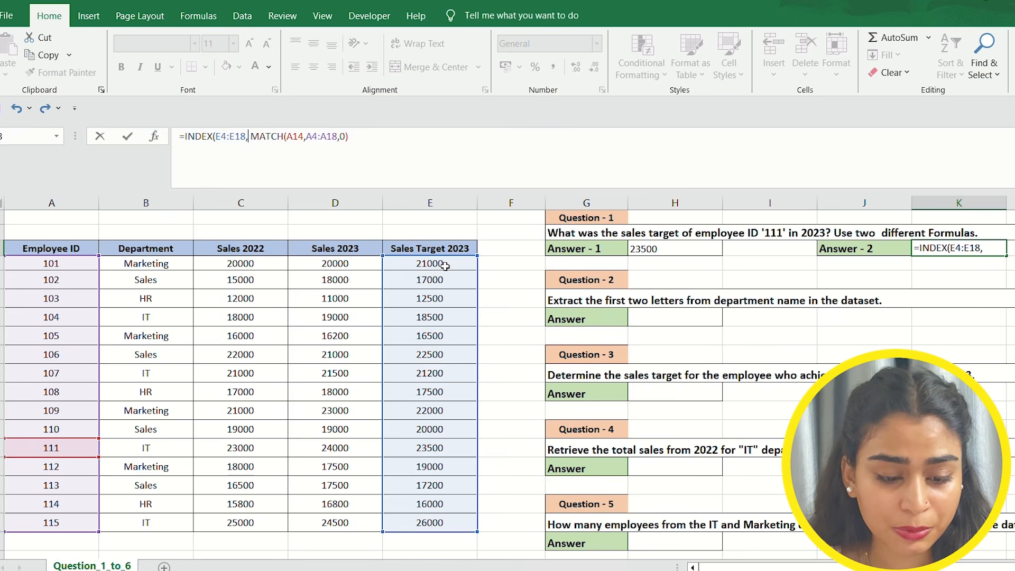
Add the closing parenthesis after the nested MATCH function and enter the INDEX formula in K3.
{"action": "left_click_drag", "start_coordinate": [248, 138], "coordinate": [361, 144]}
{"action": "left_click", "coordinate": [360, 145]}
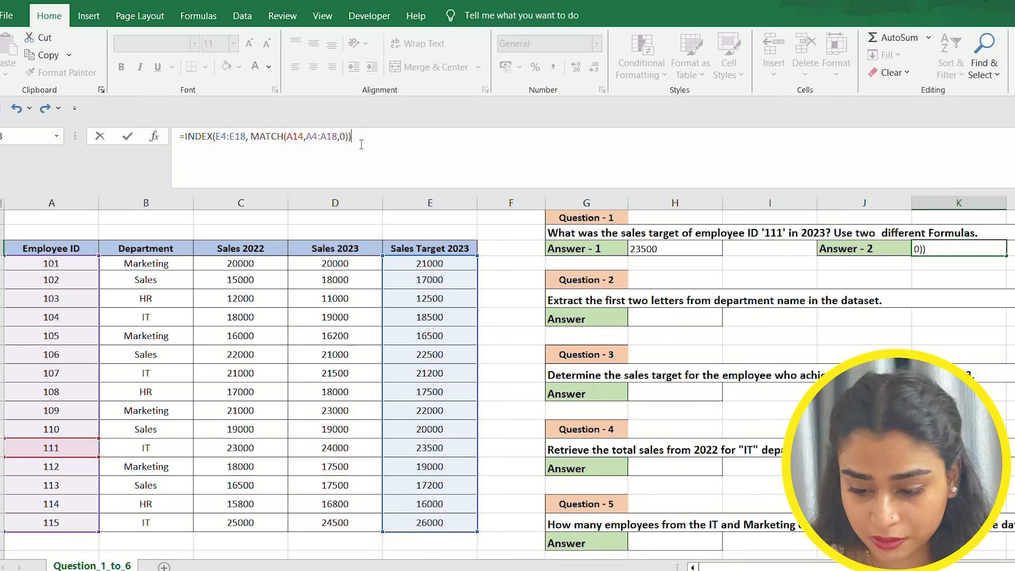
{"action": "key", "text": "Return"}
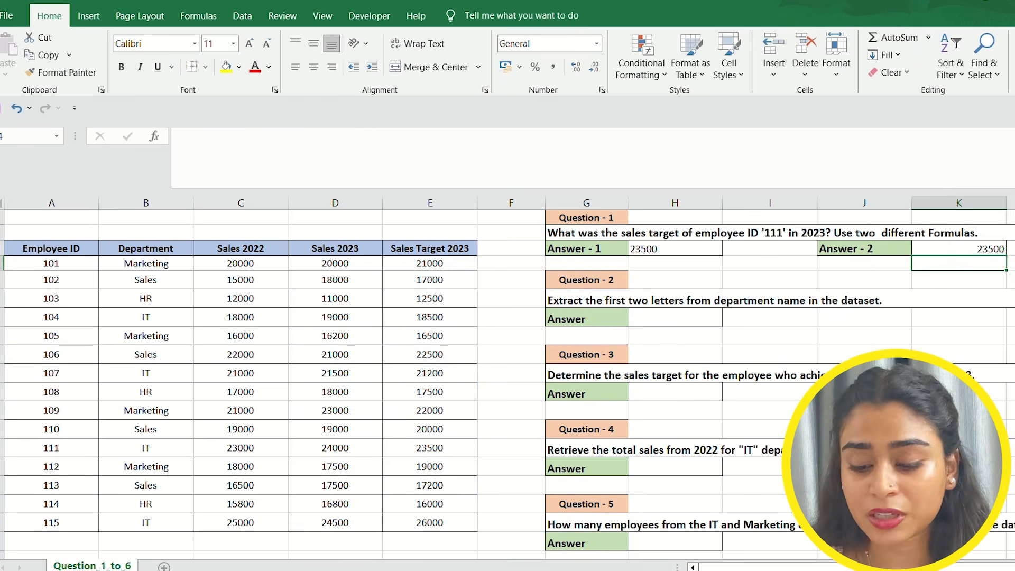
{"action": "left_click", "coordinate": [997, 250]}
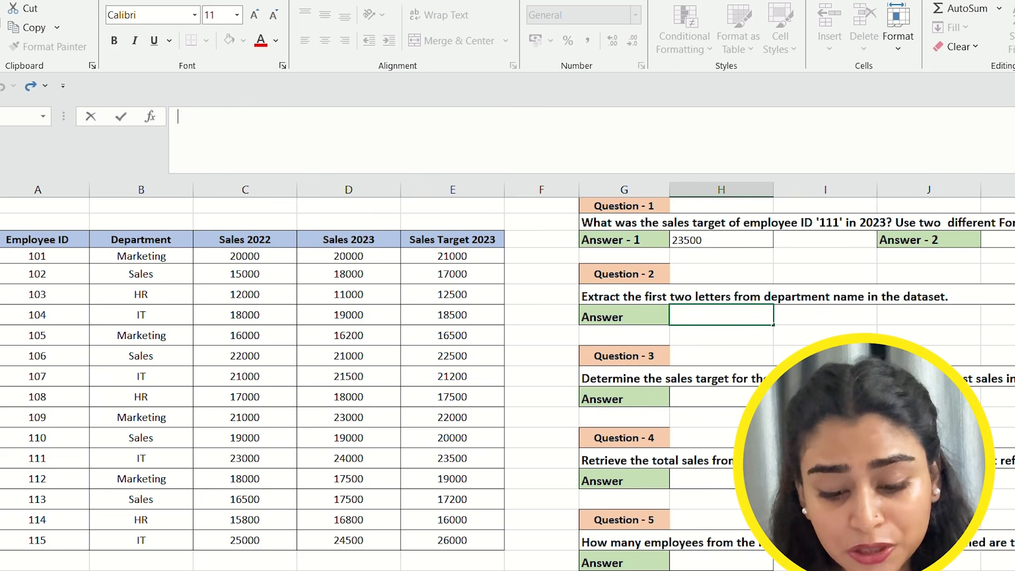
Read Question 2 and examine the department names in B4:B18, especially the first two letters of the first entry.
{"action": "left_click", "coordinate": [698, 300]}
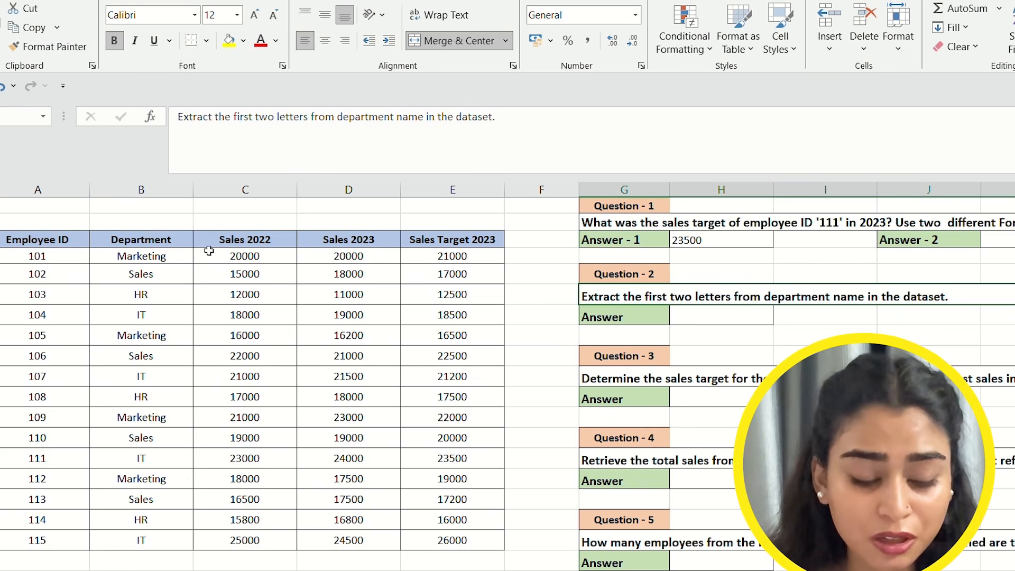
{"action": "left_click", "coordinate": [172, 244]}
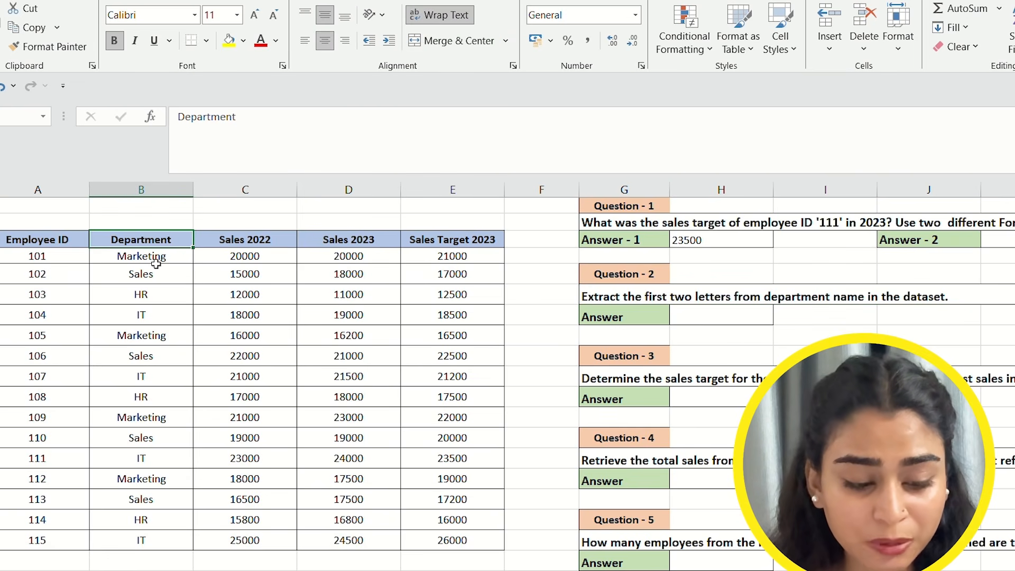
{"action": "left_click", "coordinate": [156, 259]}
{"action": "left_click_drag", "start_coordinate": [161, 268], "coordinate": [154, 541]}
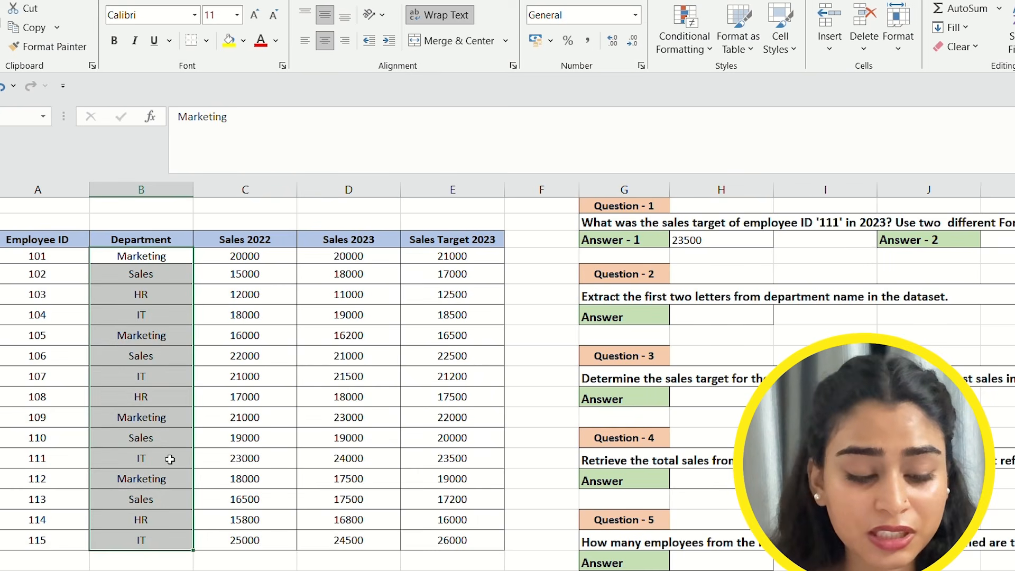
{"action": "left_click", "coordinate": [158, 257]}
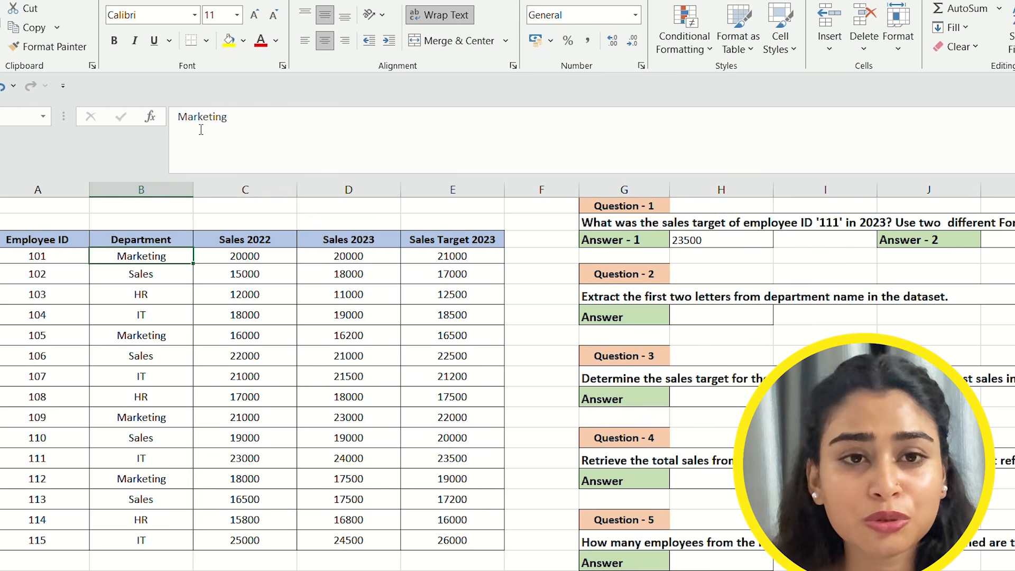
{"action": "left_click_drag", "start_coordinate": [194, 122], "coordinate": [183, 122]}
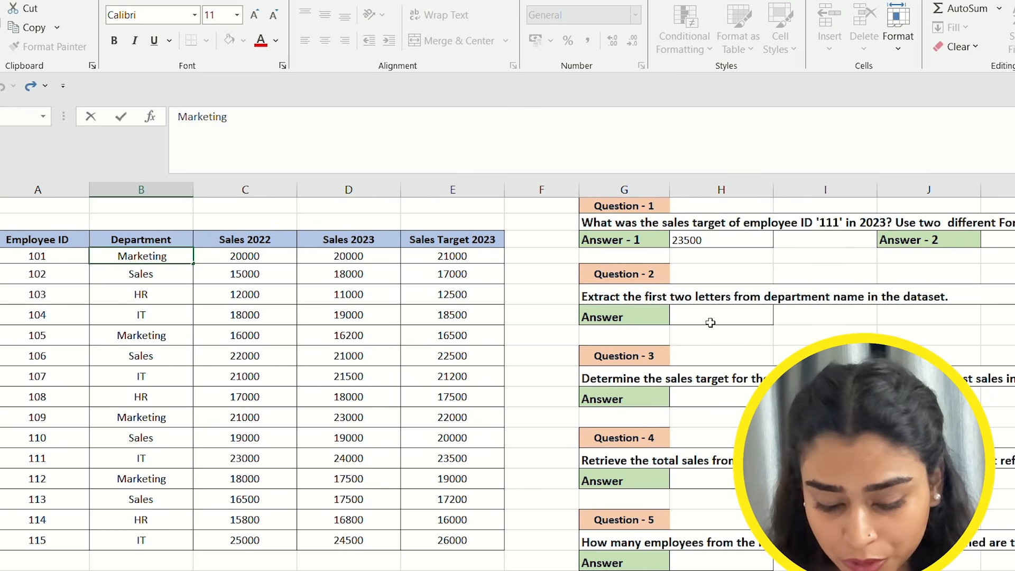
Enter =LEFT(B4,2) in the answer cell of Question 2 to extract the first two letters of the department name.
{"action": "left_click", "coordinate": [710, 320]}
{"action": "left_click", "coordinate": [336, 165]}
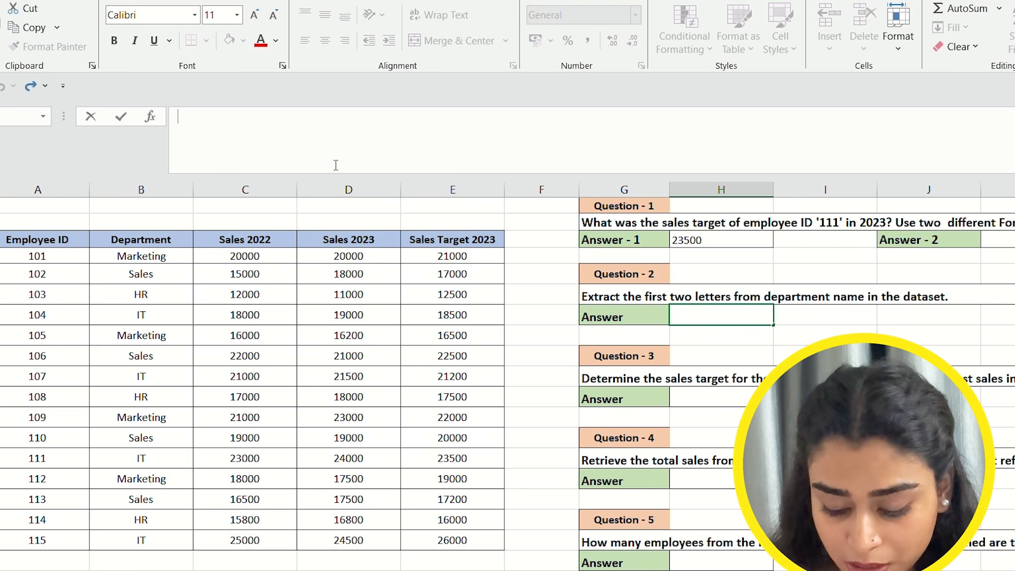
{"action": "type", "text": "="}
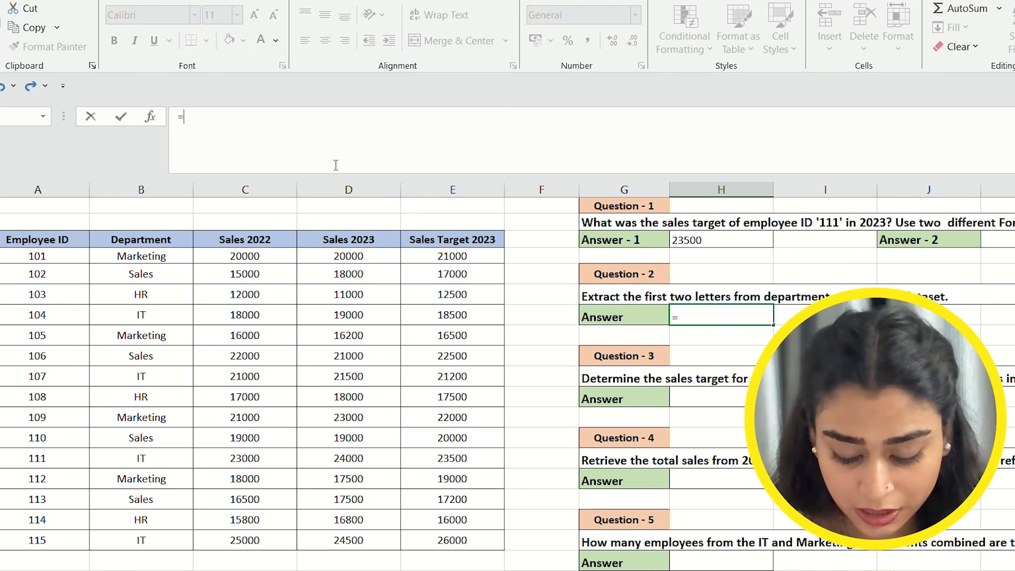
{"action": "type", "text": "LEFT("}
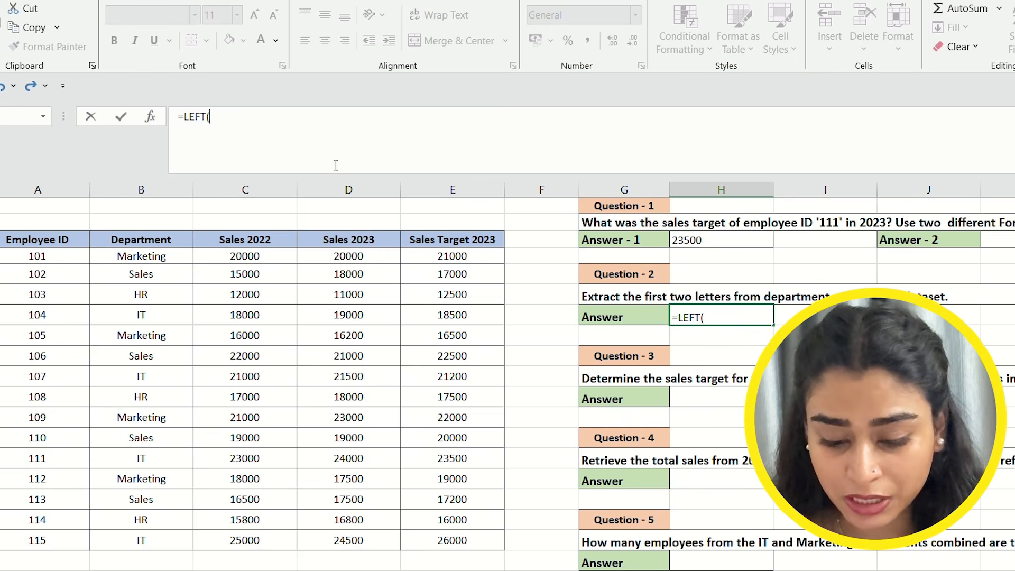
{"action": "left_click", "coordinate": [148, 259]}
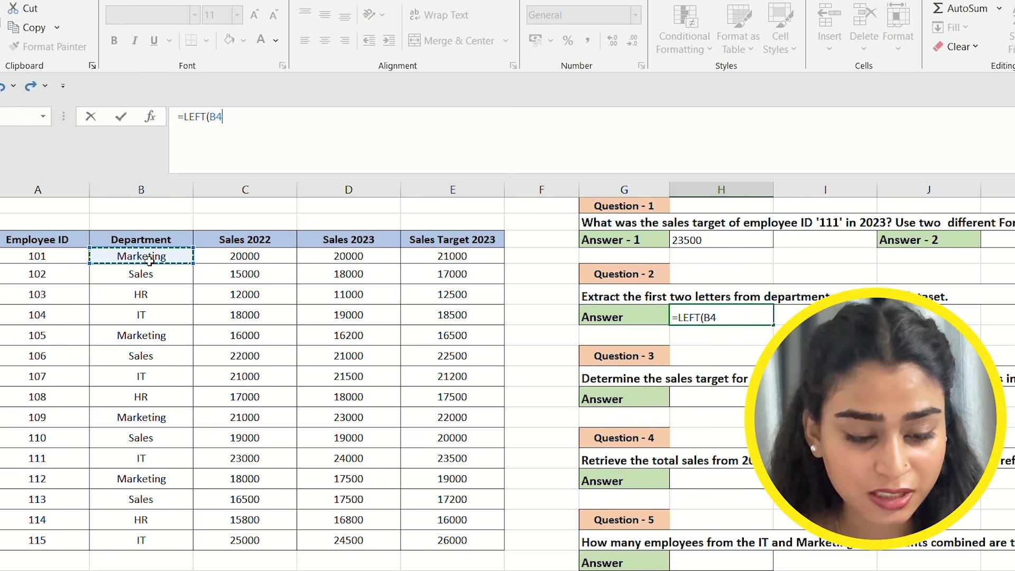
{"action": "type", "text": ",2"}
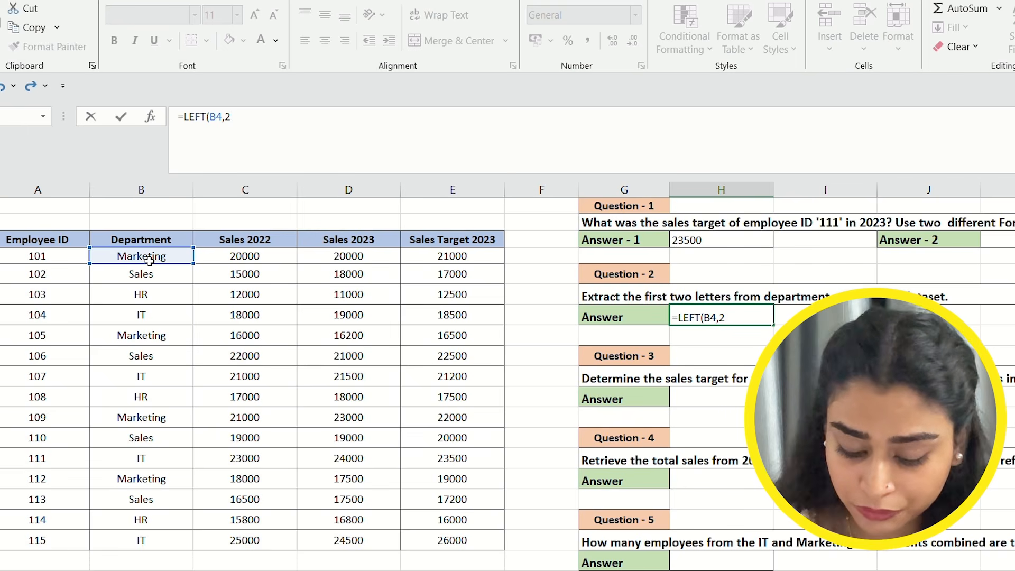
{"action": "key", "text": "ctrl+Return"}
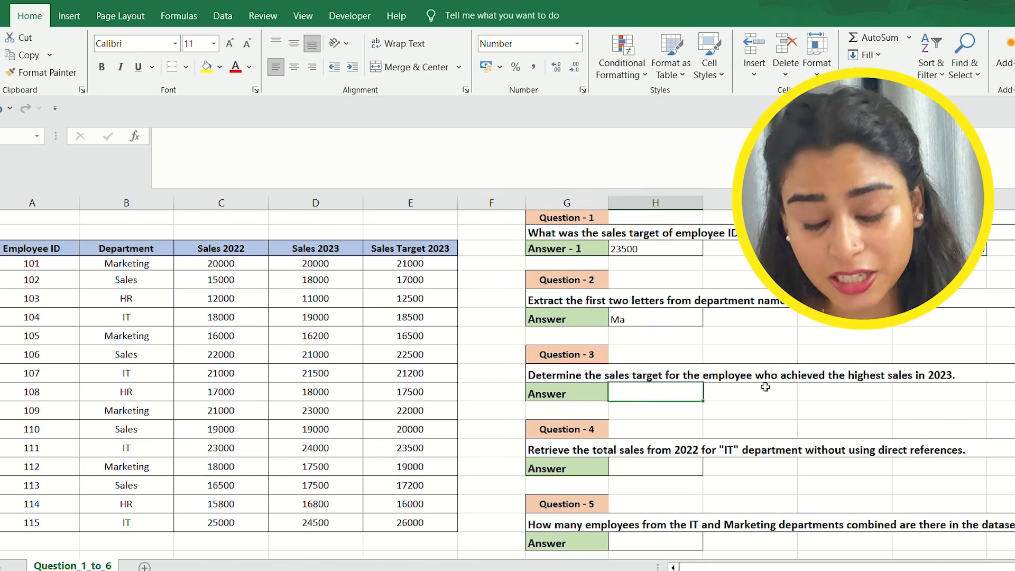
Read Question 3 and examine employee 115's row, including the Sales 2023 and Sales Target 2023 cells.
{"action": "left_click", "coordinate": [801, 380]}
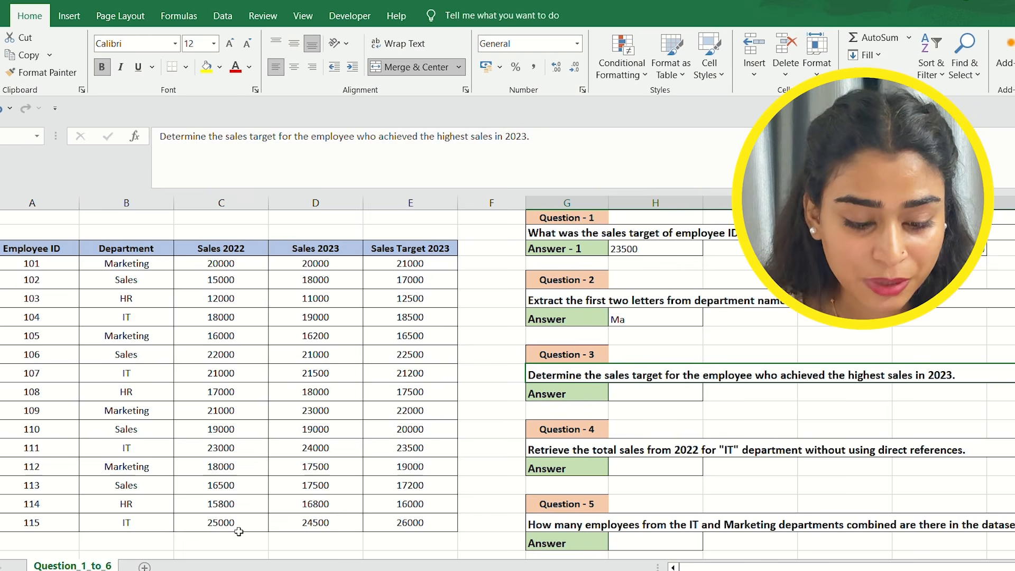
{"action": "left_click_drag", "start_coordinate": [55, 532], "coordinate": [228, 527]}
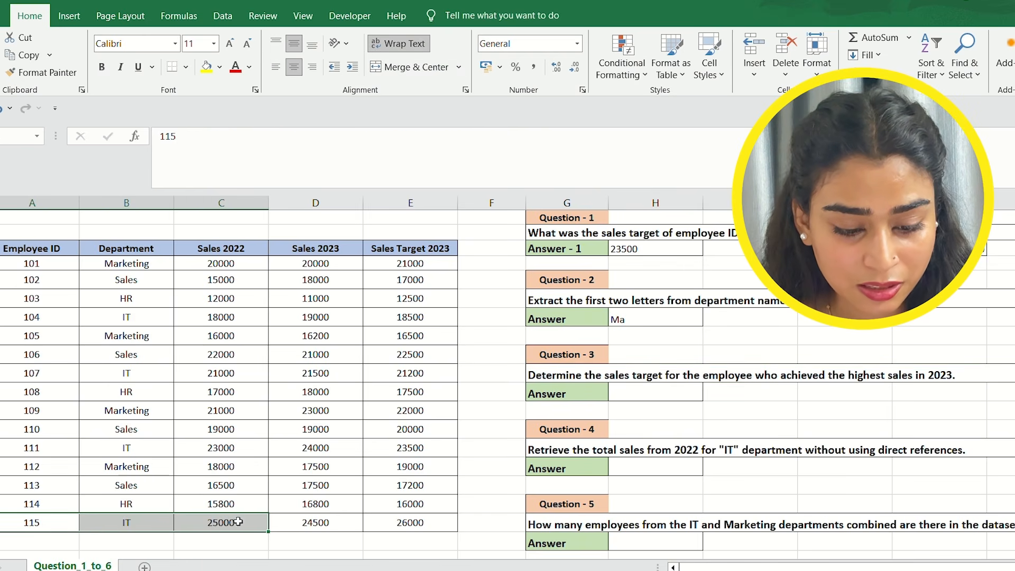
{"action": "left_click", "coordinate": [295, 523]}
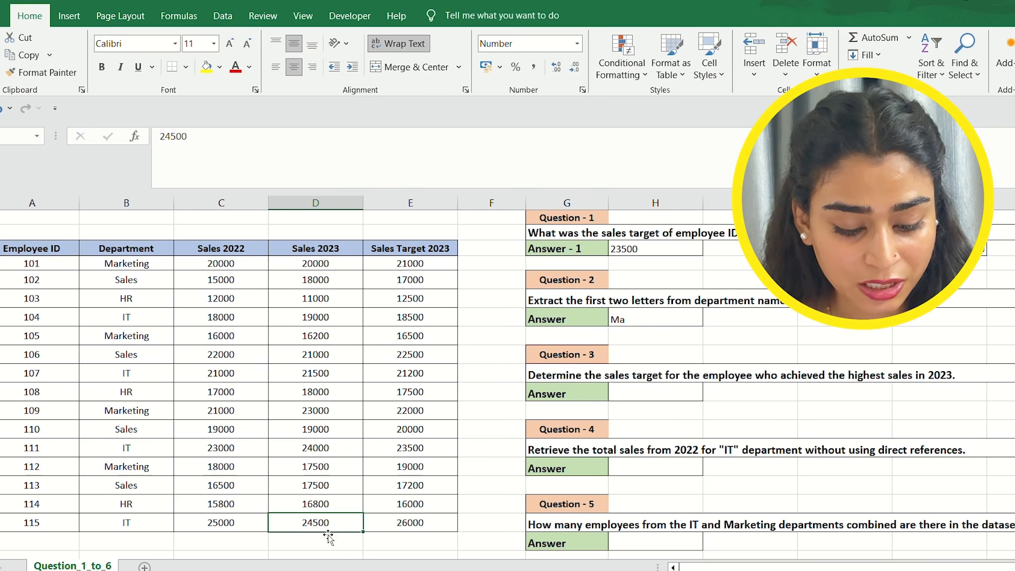
{"action": "left_click", "coordinate": [414, 524]}
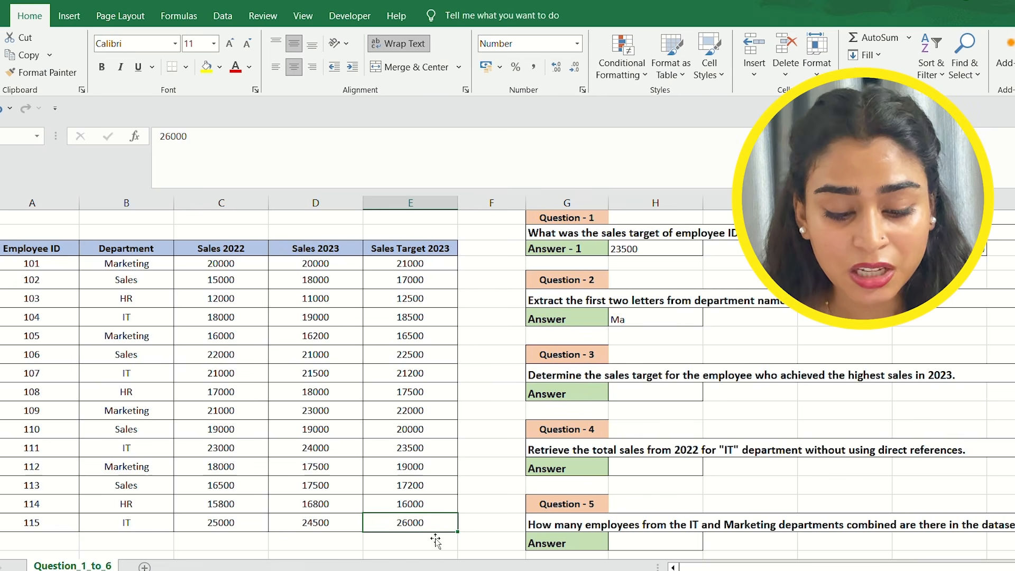
Enter =MAX(D4:D18) in the answer cell of Question 3 to find the highest Sales 2023 value.
{"action": "left_click", "coordinate": [632, 398]}
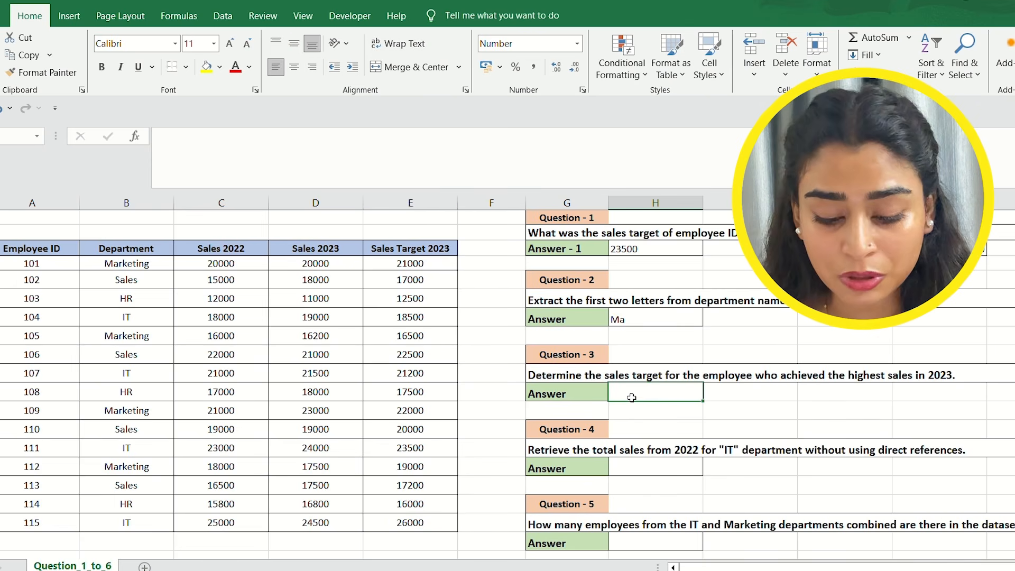
{"action": "left_click", "coordinate": [280, 166]}
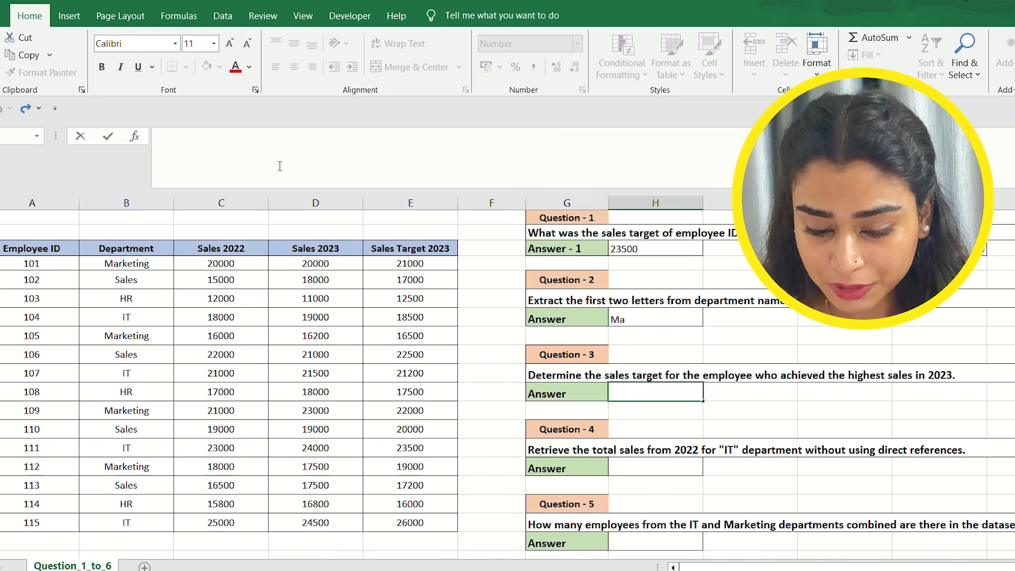
{"action": "type", "text": "="}
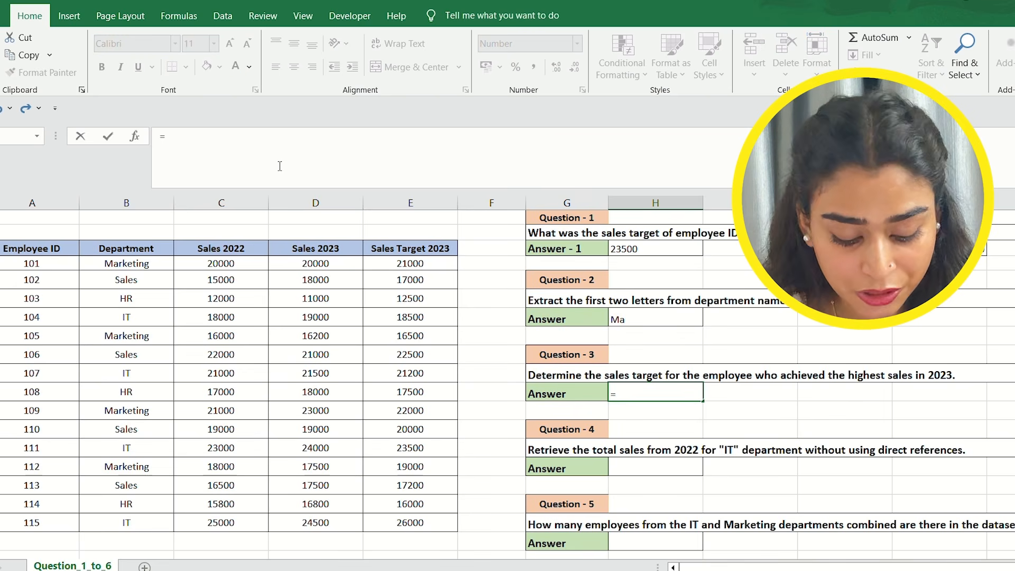
{"action": "type", "text": "MAX("}
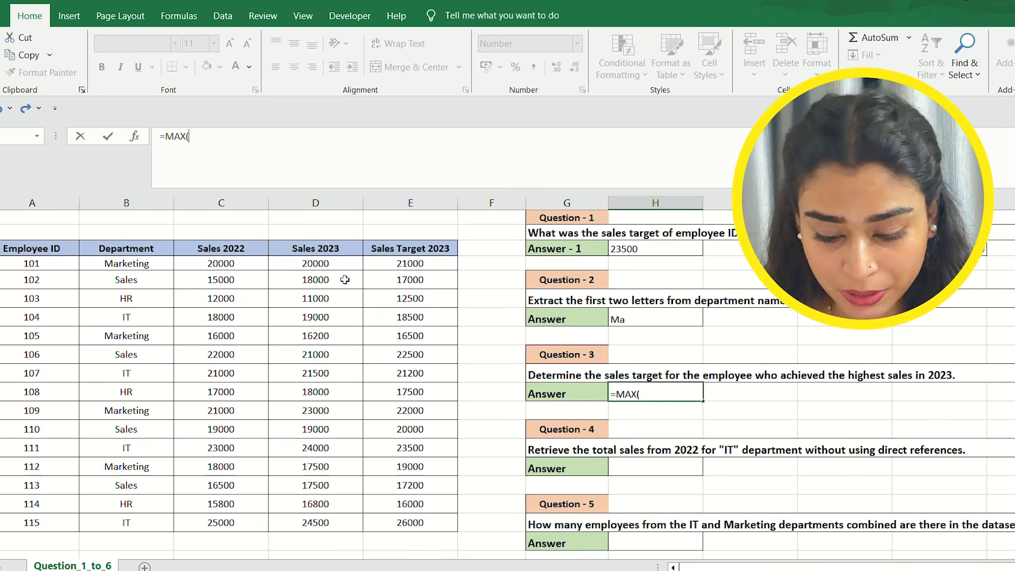
{"action": "left_click", "coordinate": [328, 267]}
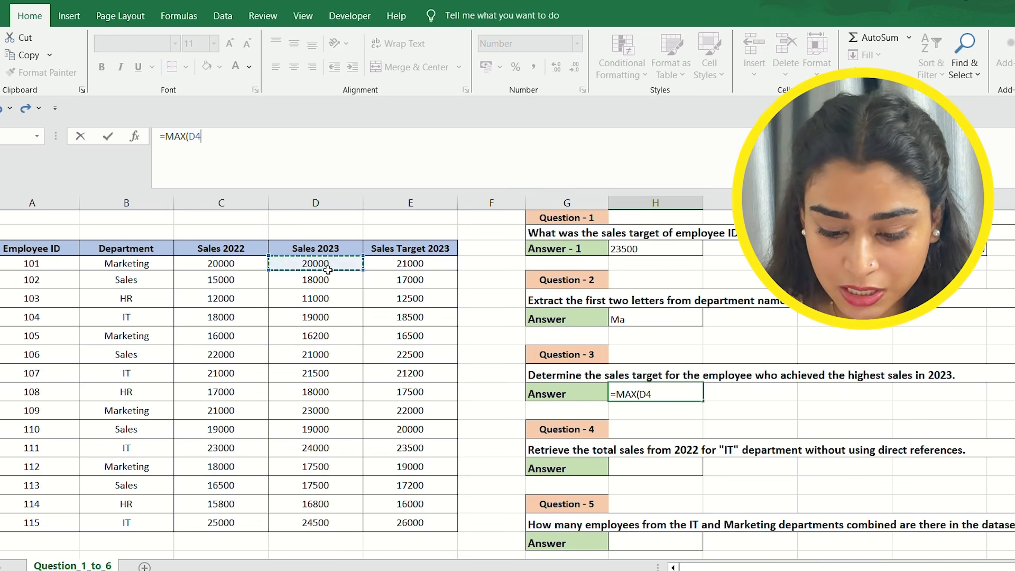
{"action": "key", "text": "ctrl+shift+Down"}
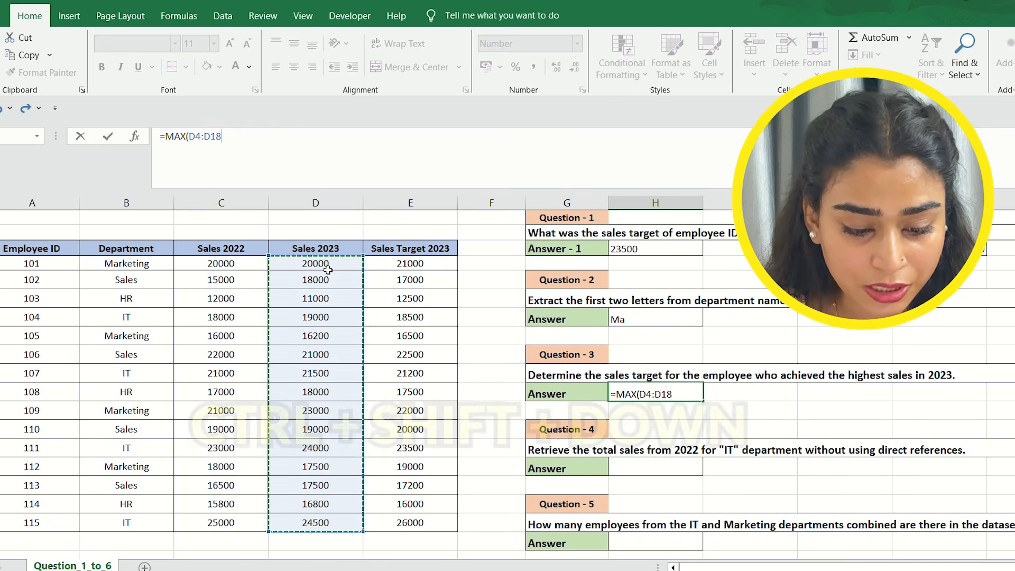
{"action": "type", "text": ")"}
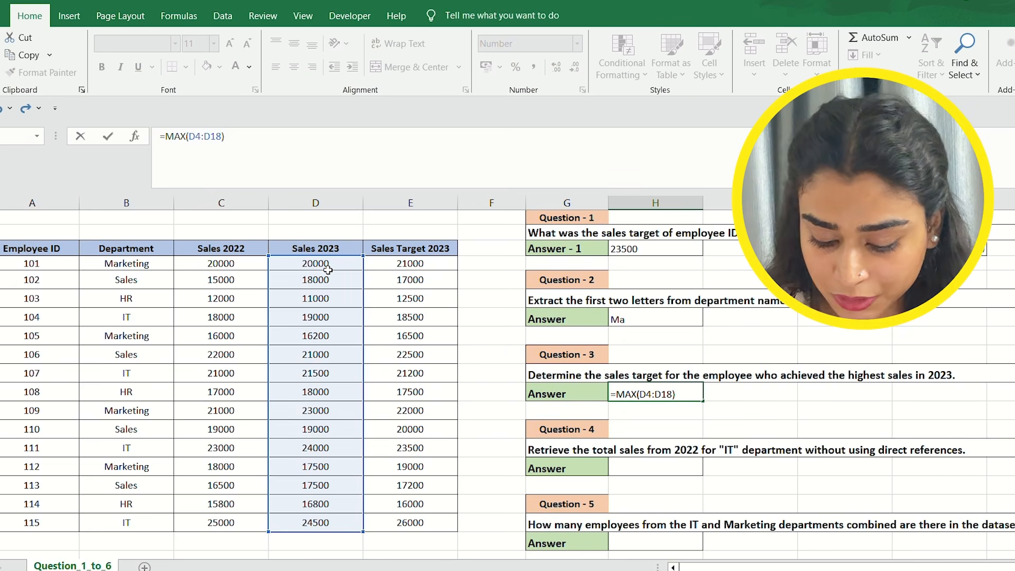
{"action": "key", "text": "Return"}
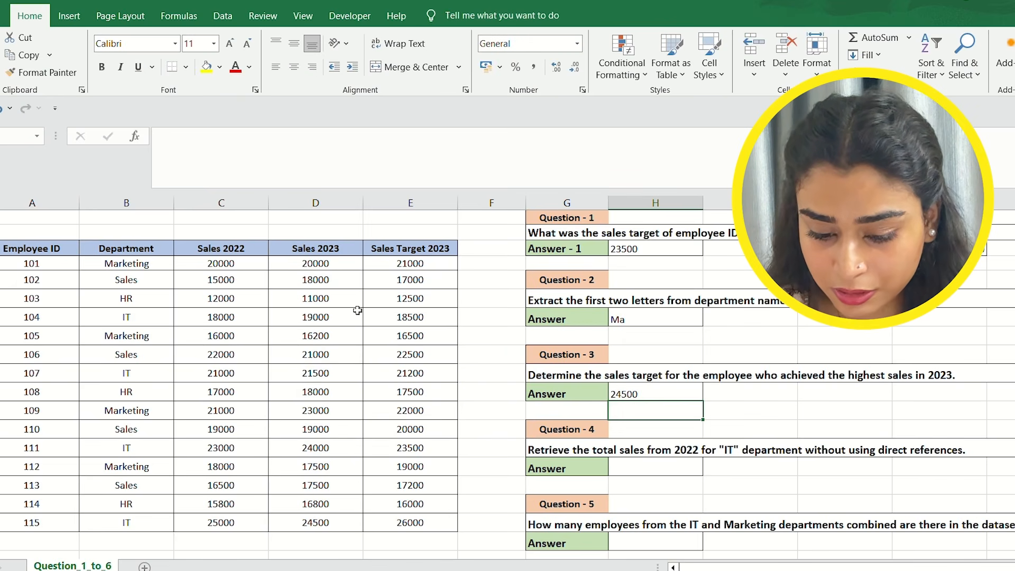
Wrap the MAX function of Question 3's answer in an XLOOKUP, using it as the lookup value.
{"action": "left_click", "coordinate": [656, 394]}
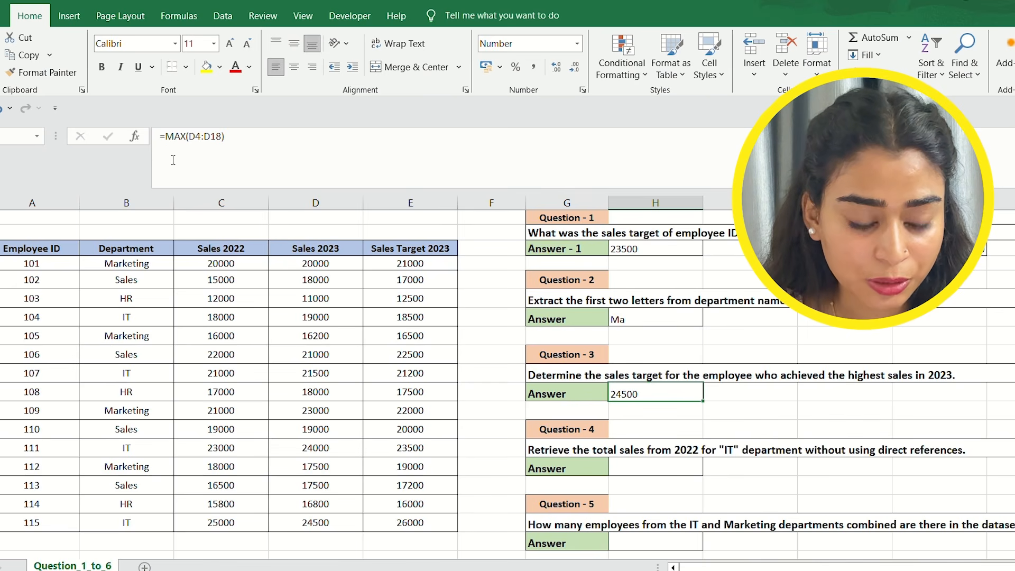
{"action": "left_click", "coordinate": [172, 144]}
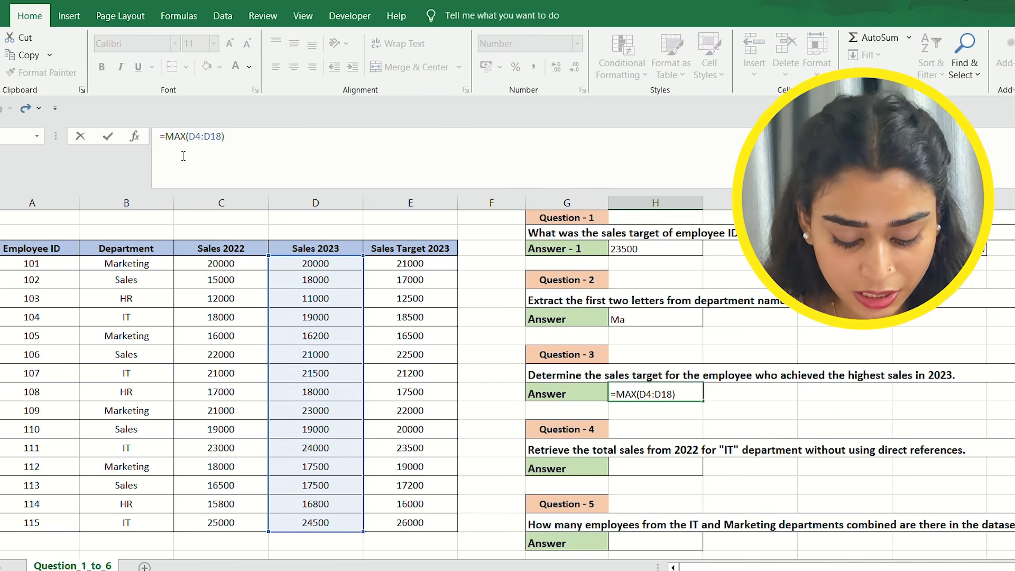
{"action": "type", "text": "XLO"}
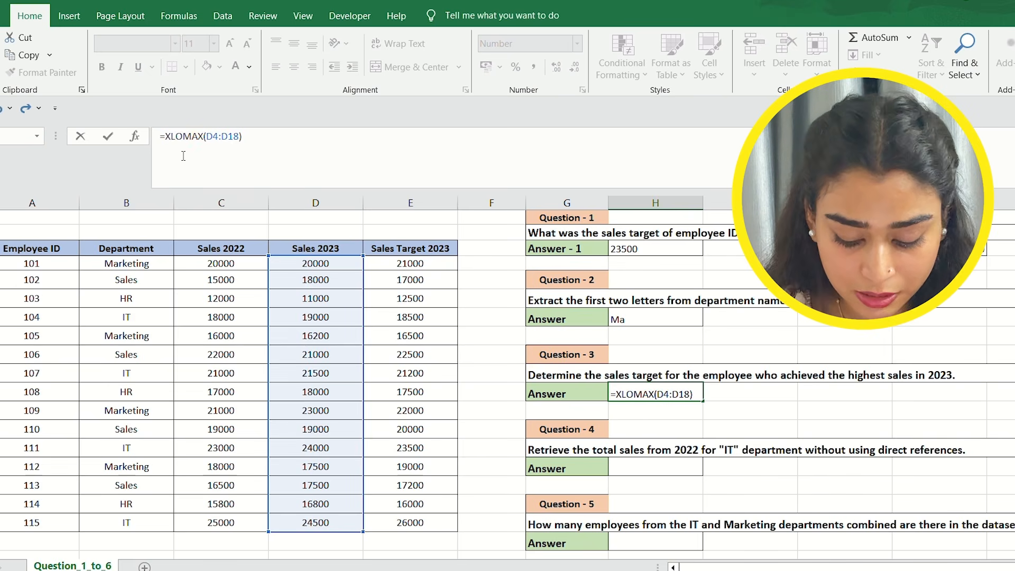
{"action": "type", "text": "OKUP("}
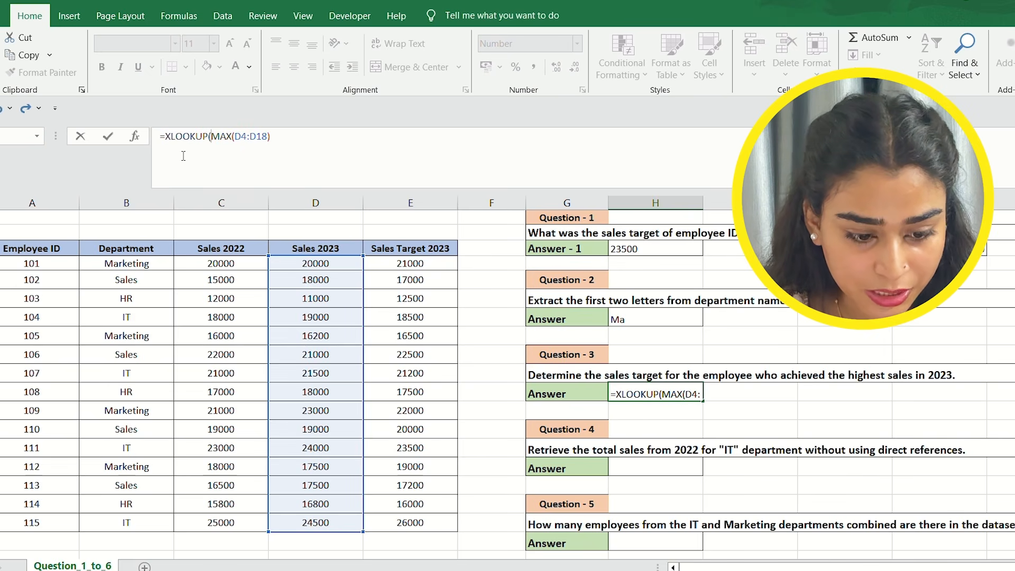
{"action": "left_click", "coordinate": [276, 142]}
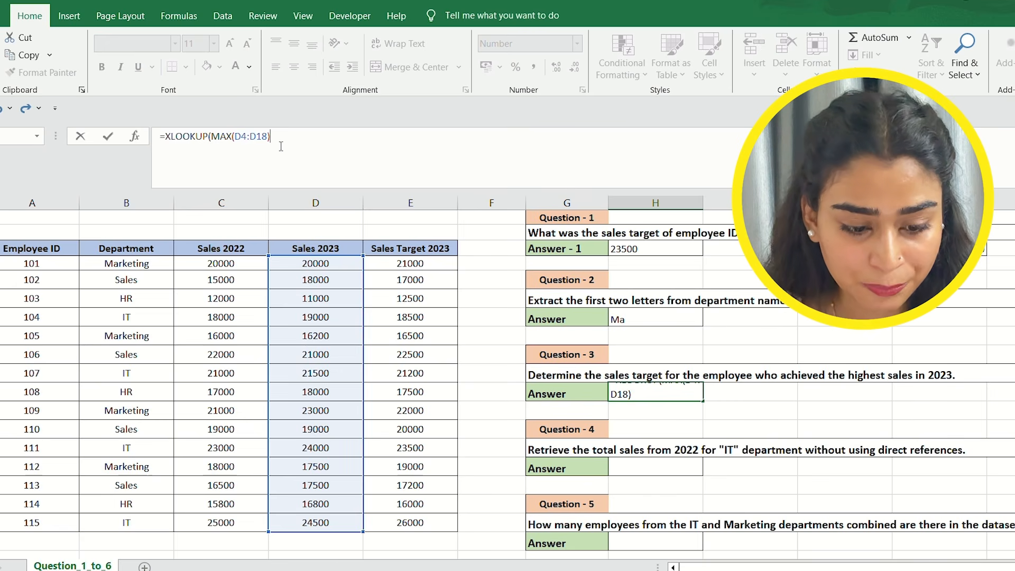
{"action": "type", "text": ","}
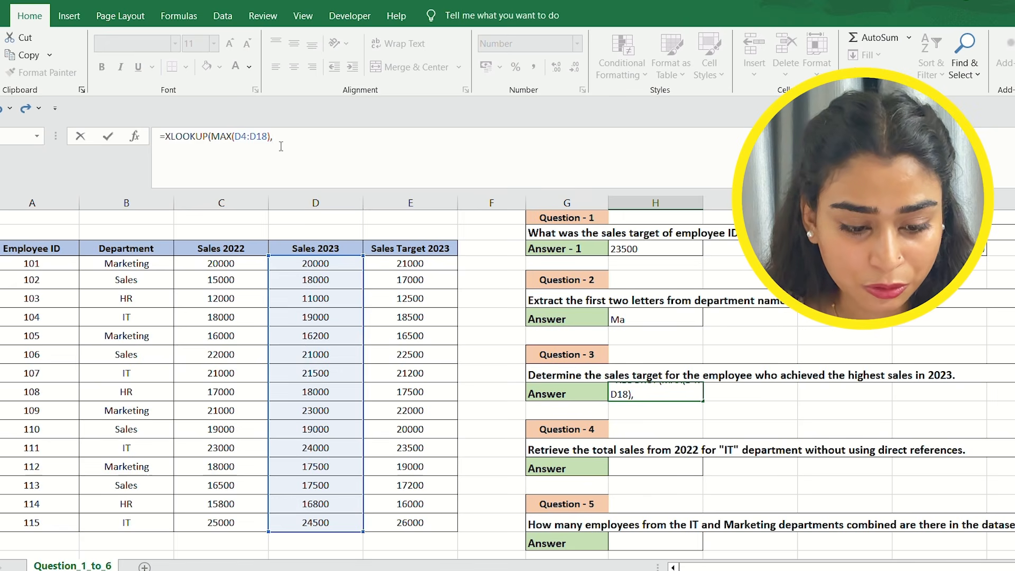
Complete the XLOOKUP with D4:D18 as lookup array, E4:E18 as return array and 0 as the last argument, and enter the formula.
{"action": "left_click", "coordinate": [323, 267]}
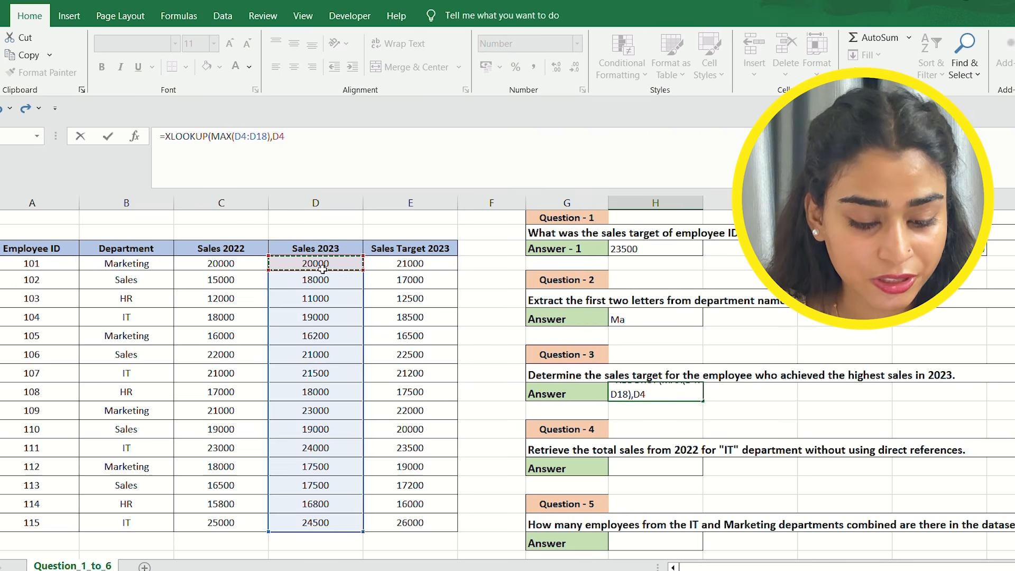
{"action": "key", "text": "ctrl+shift+Down"}
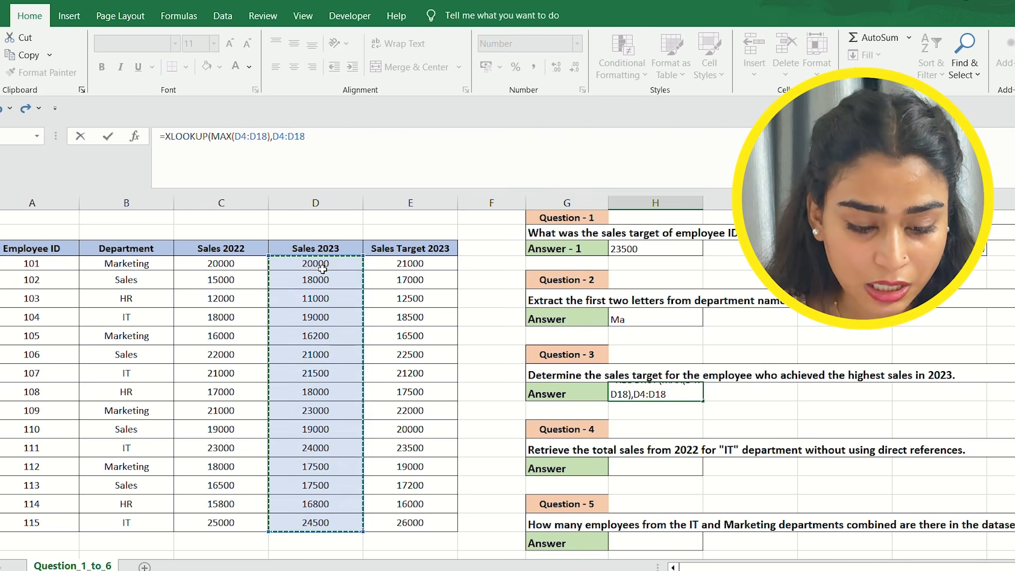
{"action": "type", "text": ","}
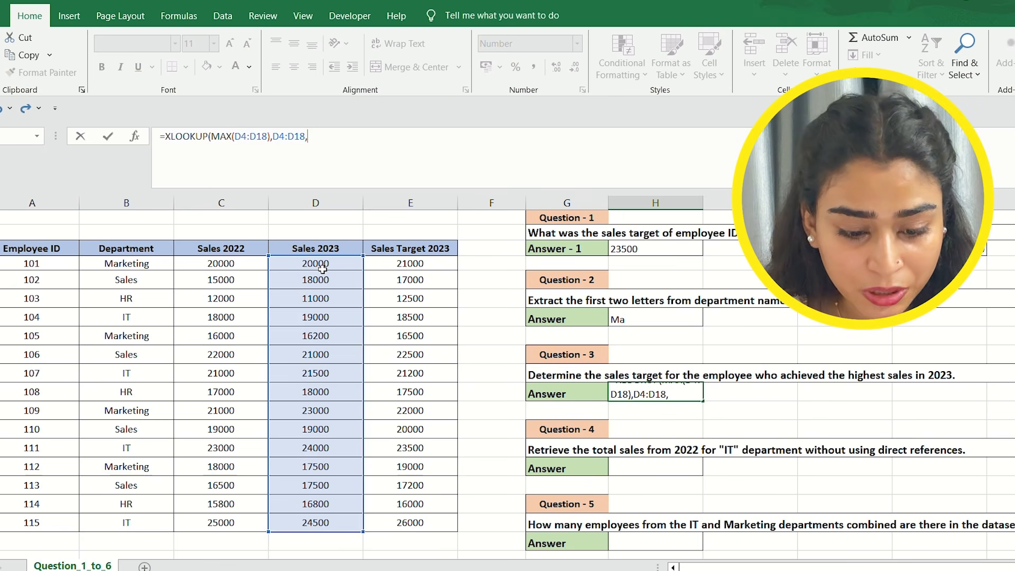
{"action": "left_click", "coordinate": [416, 263]}
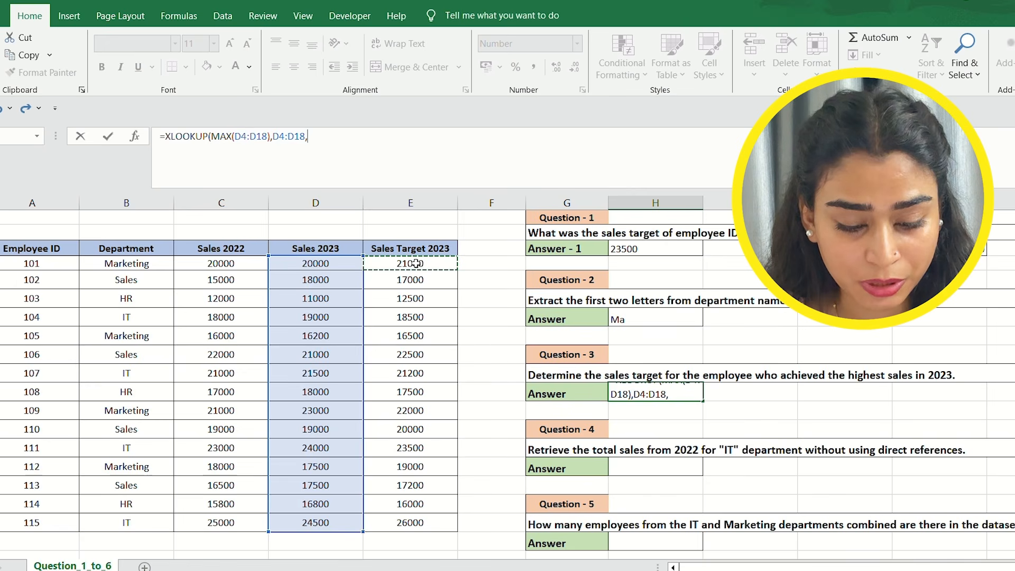
{"action": "left_click", "coordinate": [417, 263]}
{"action": "key", "text": "ctrl+shift+Down"}
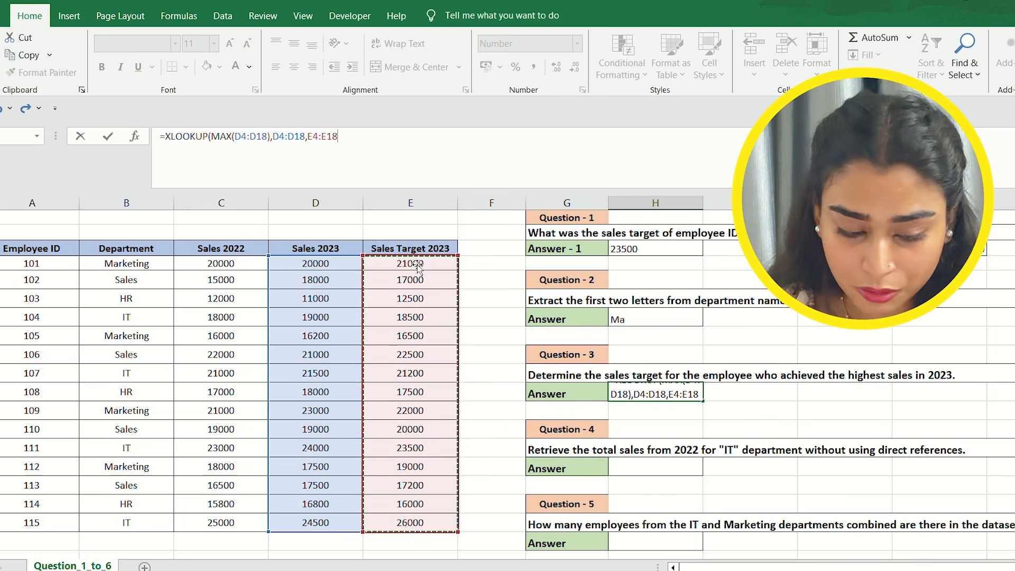
{"action": "type", "text": ",0)"}
{"action": "key", "text": "Return"}
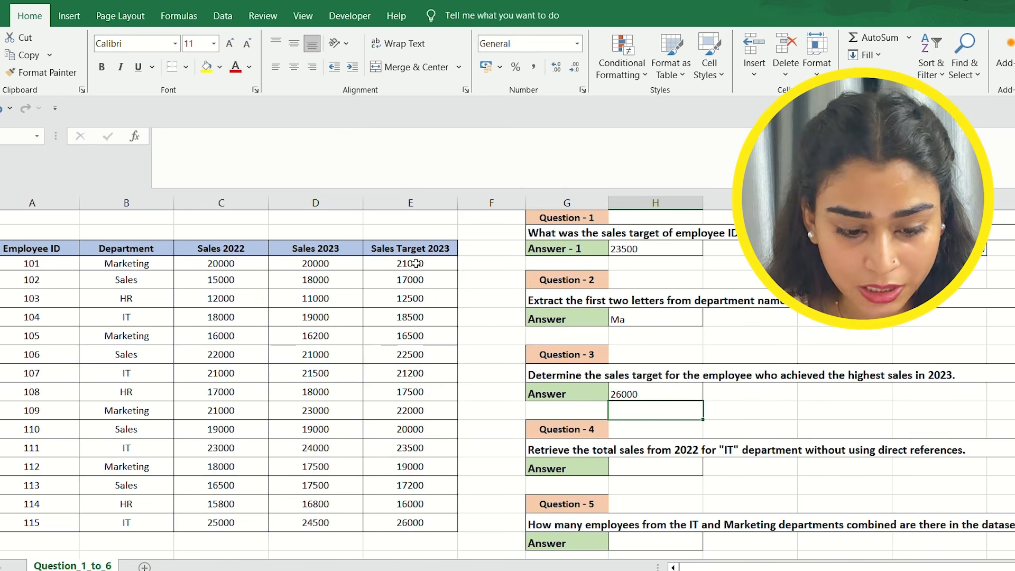
Read Question 4 and examine the Sales 2022 column together with the IT rows in the Department column.
{"action": "left_click", "coordinate": [635, 398]}
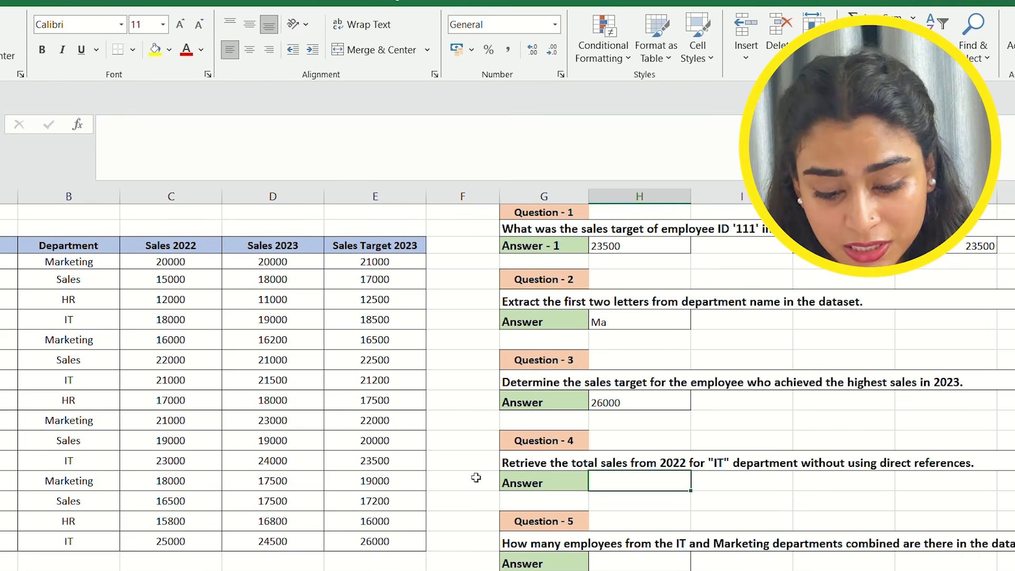
{"action": "left_click", "coordinate": [563, 461]}
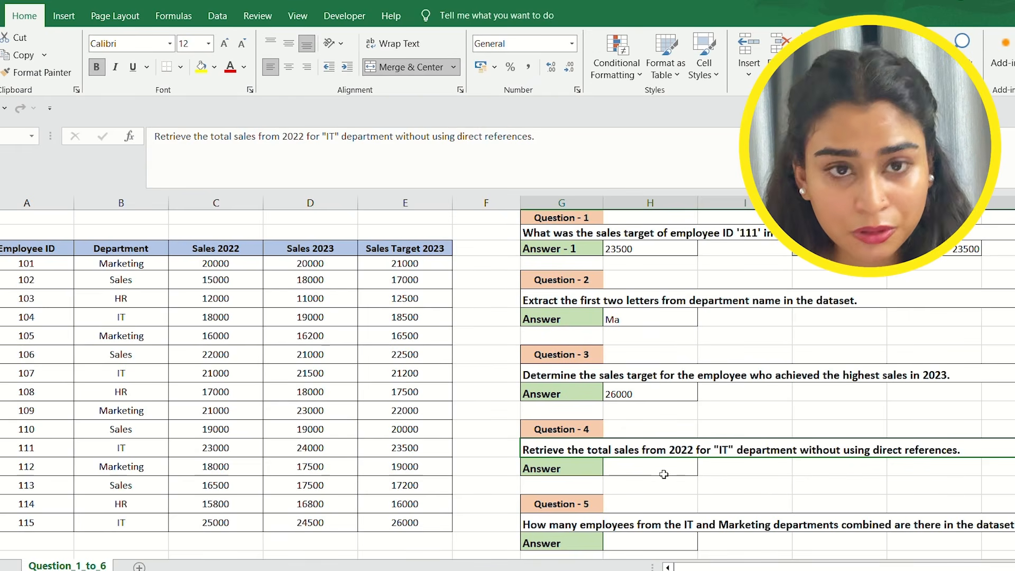
{"action": "left_click", "coordinate": [664, 475]}
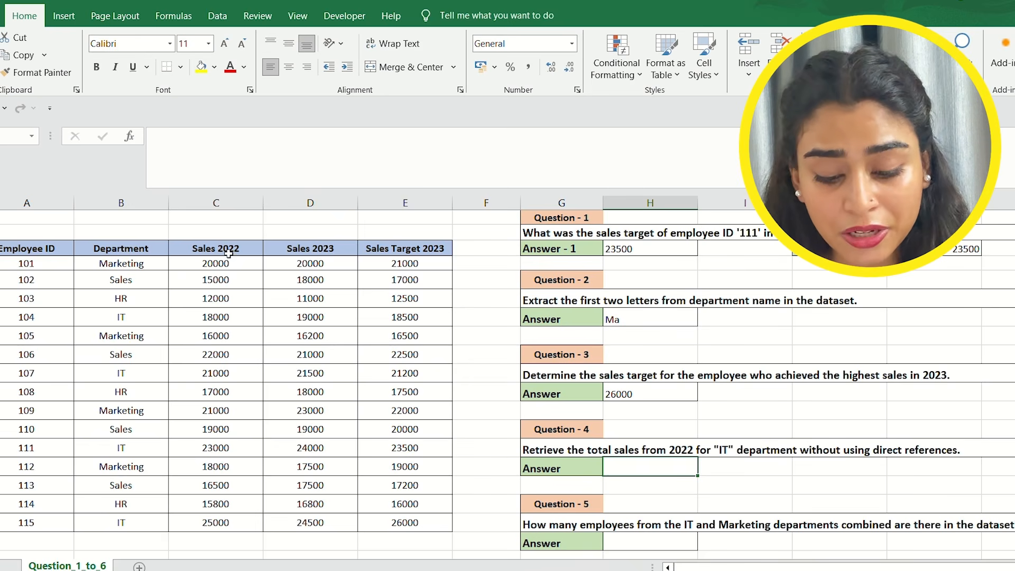
{"action": "left_click_drag", "start_coordinate": [229, 250], "coordinate": [236, 524]}
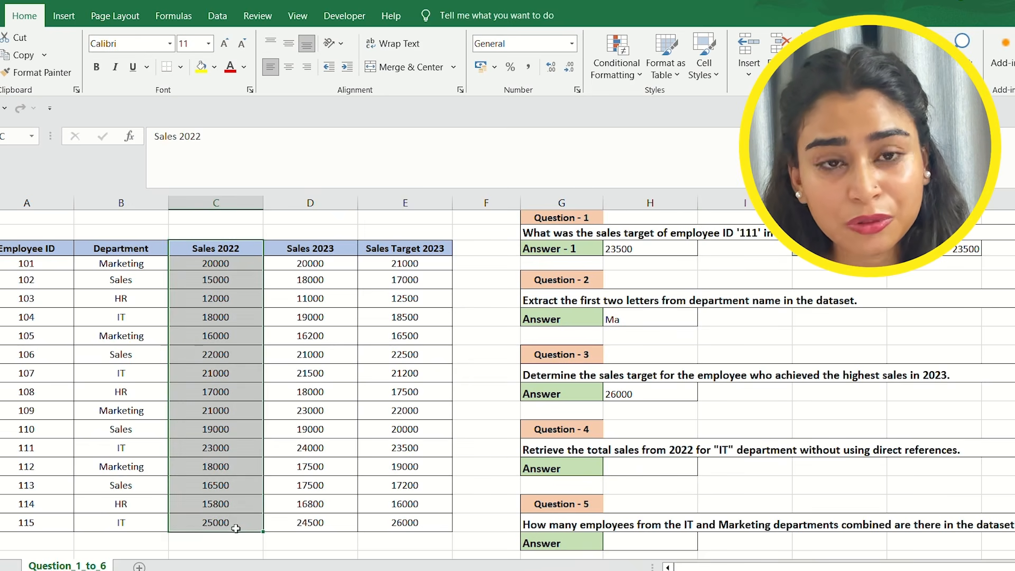
{"action": "left_click", "coordinate": [136, 373]}
{"action": "left_click", "coordinate": [123, 319]}
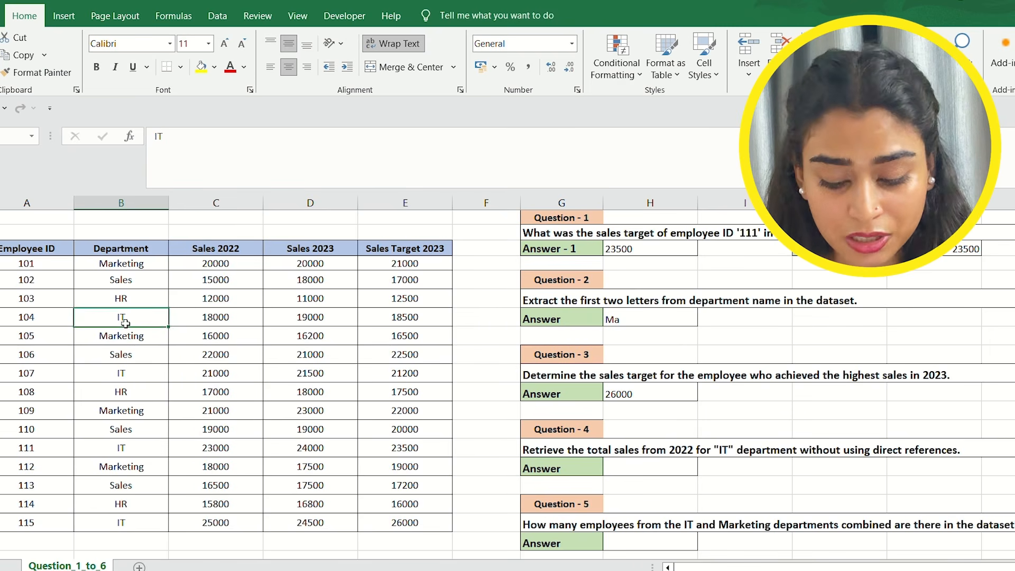
{"action": "left_click", "coordinate": [121, 449]}
{"action": "left_click", "coordinate": [121, 523]}
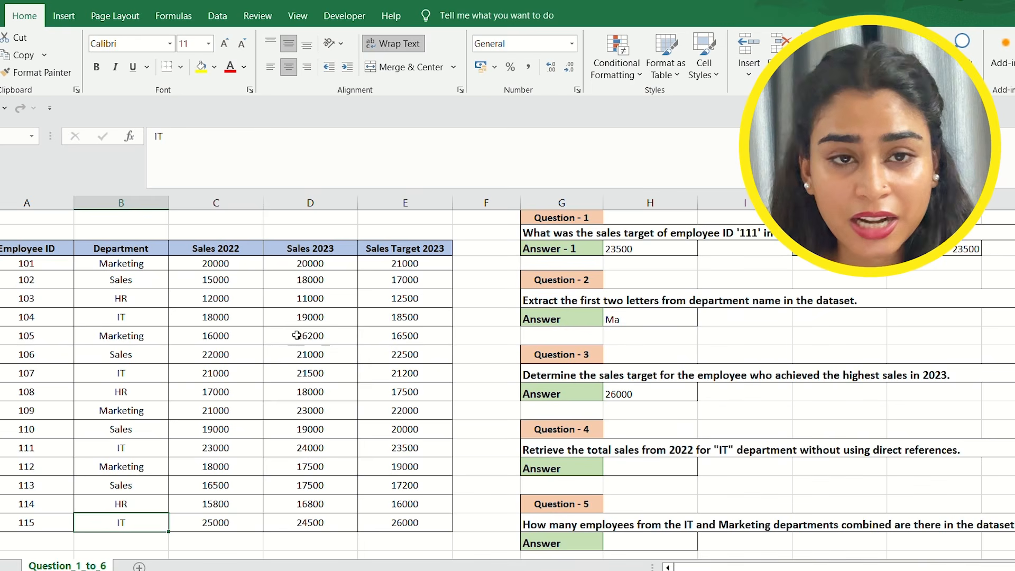
{"action": "left_click", "coordinate": [203, 376]}
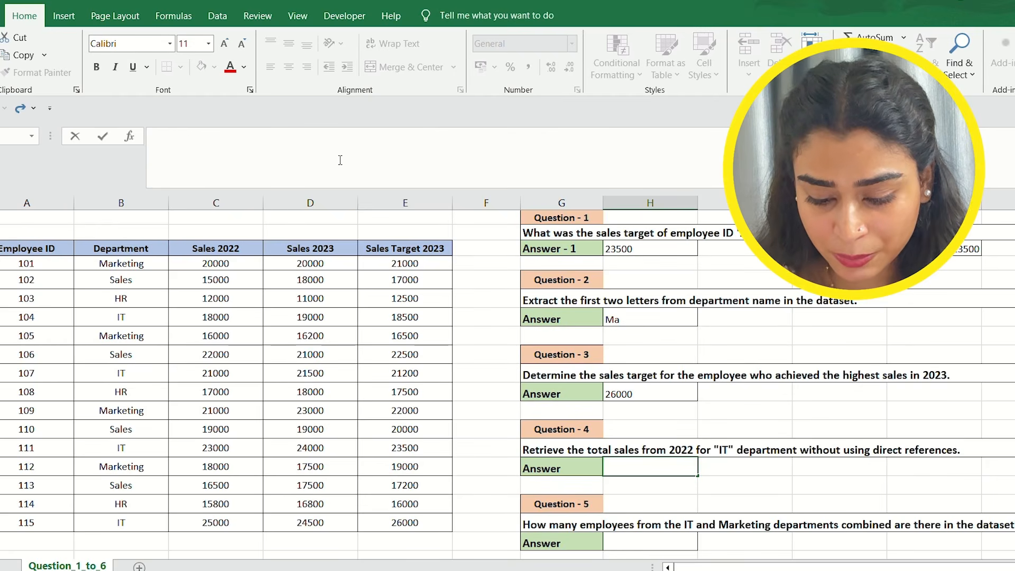
Start a SUMIFS formula in the answer cell of Question 4 with the Sales 2022 values C4:C18 as sum range.
{"action": "left_click", "coordinate": [340, 159]}
{"action": "type", "text": "="}
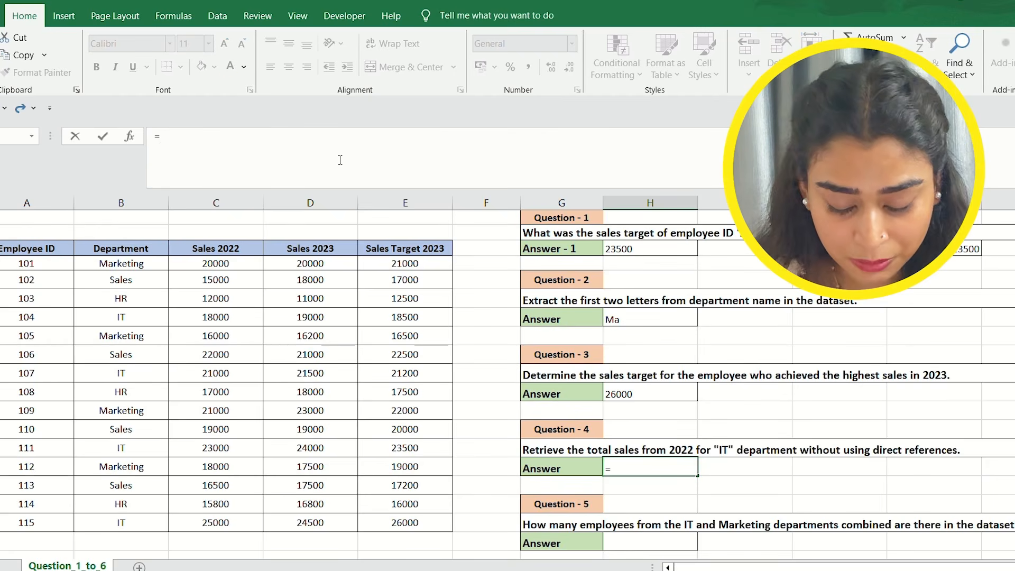
{"action": "type", "text": "SUMIFS("}
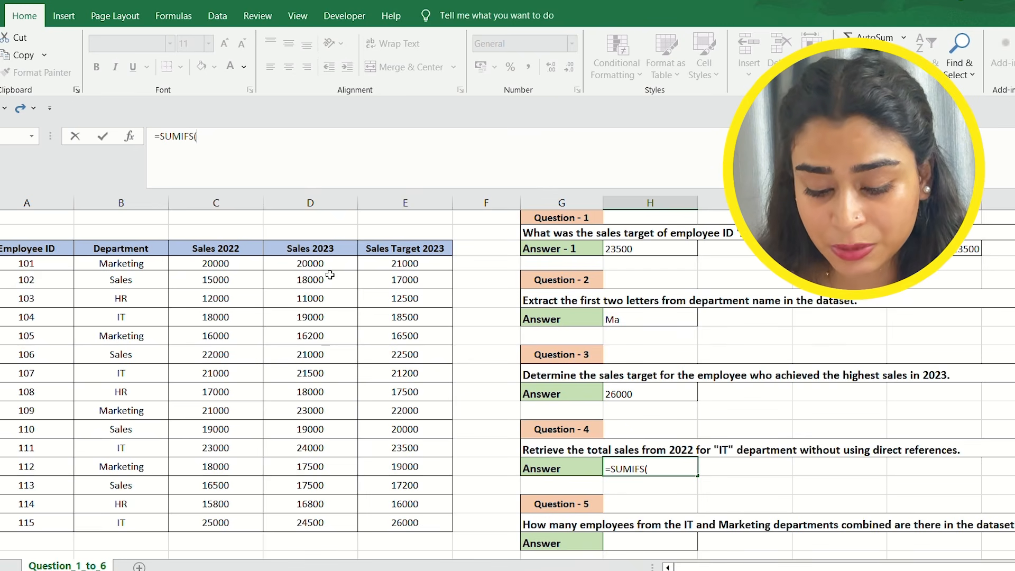
{"action": "left_click", "coordinate": [239, 267]}
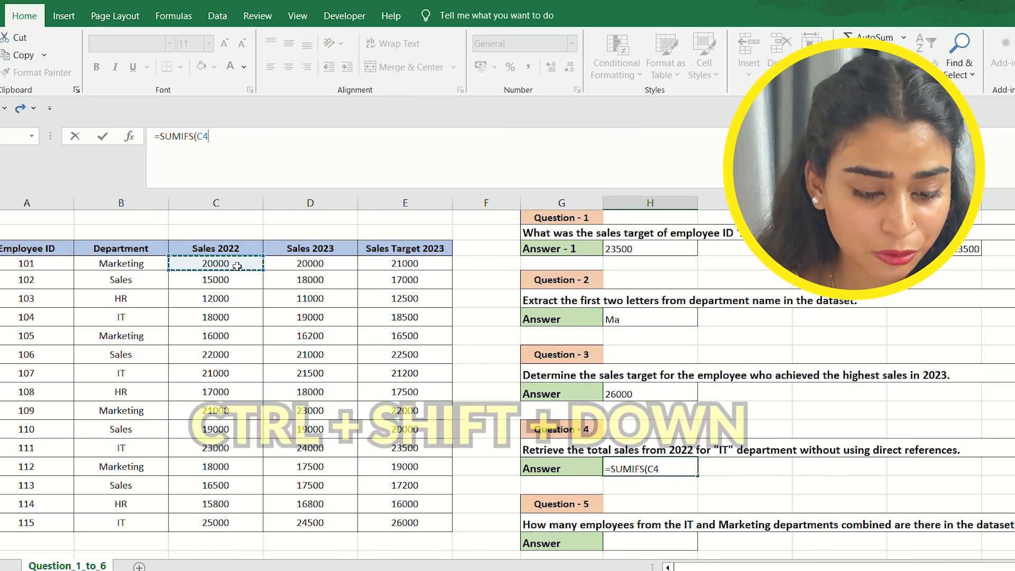
{"action": "key", "text": "ctrl+shift+Down"}
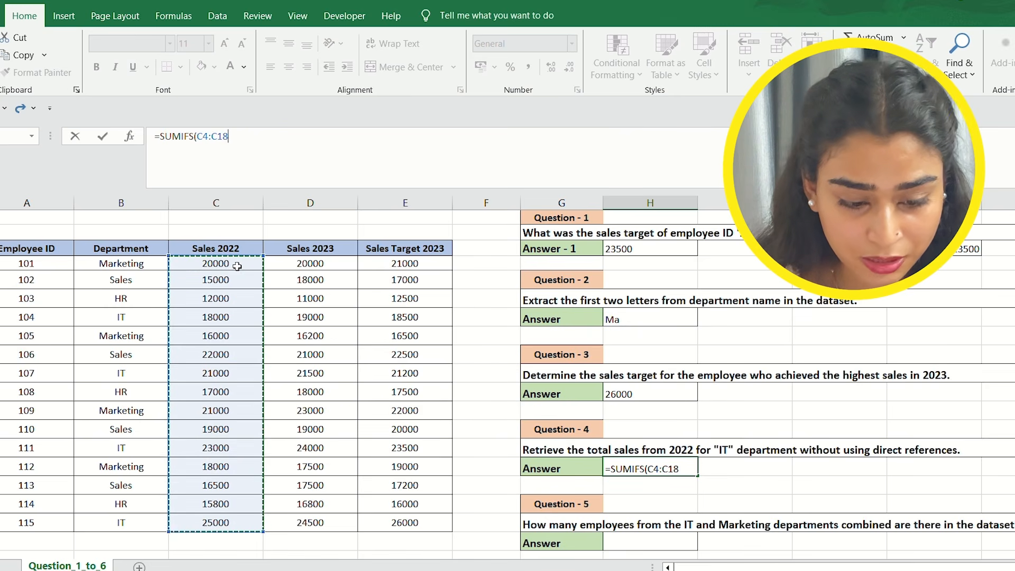
{"action": "type", "text": ","}
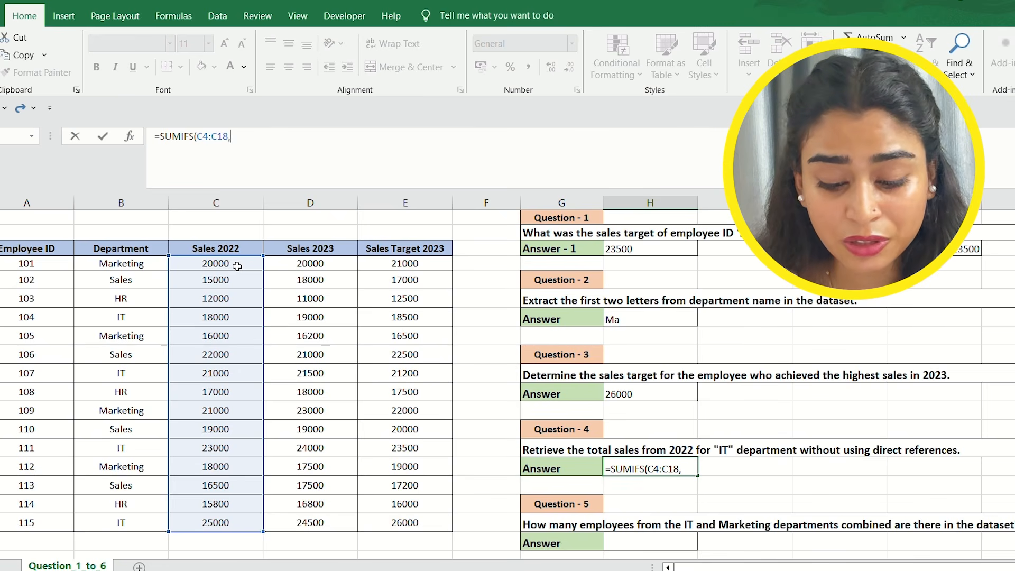
Complete the SUMIFS with B4:B18 as criteria range and "IT" as criterion, and enter the formula.
{"action": "left_click", "coordinate": [144, 266]}
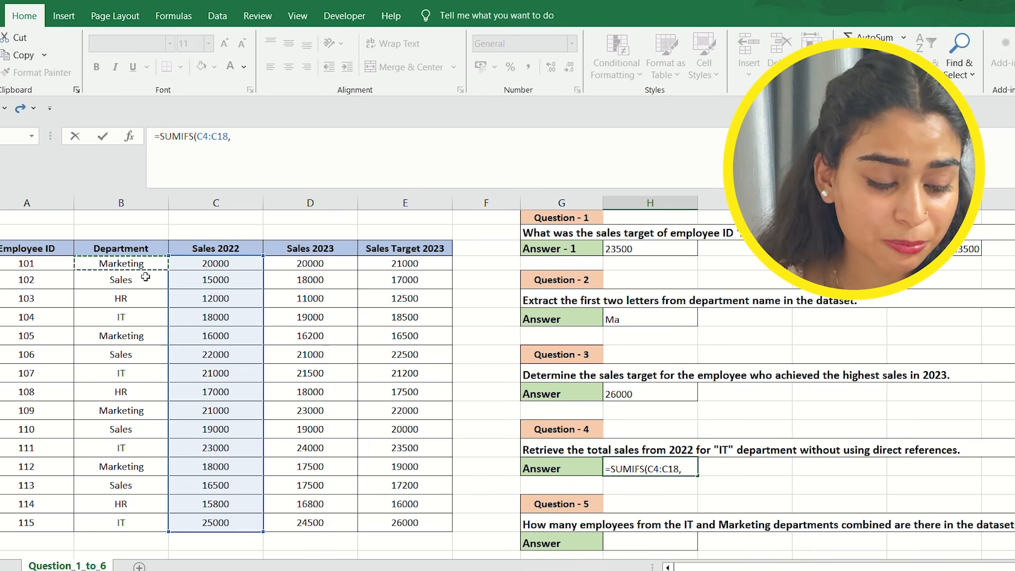
{"action": "key", "text": "ctrl+shift+Down"}
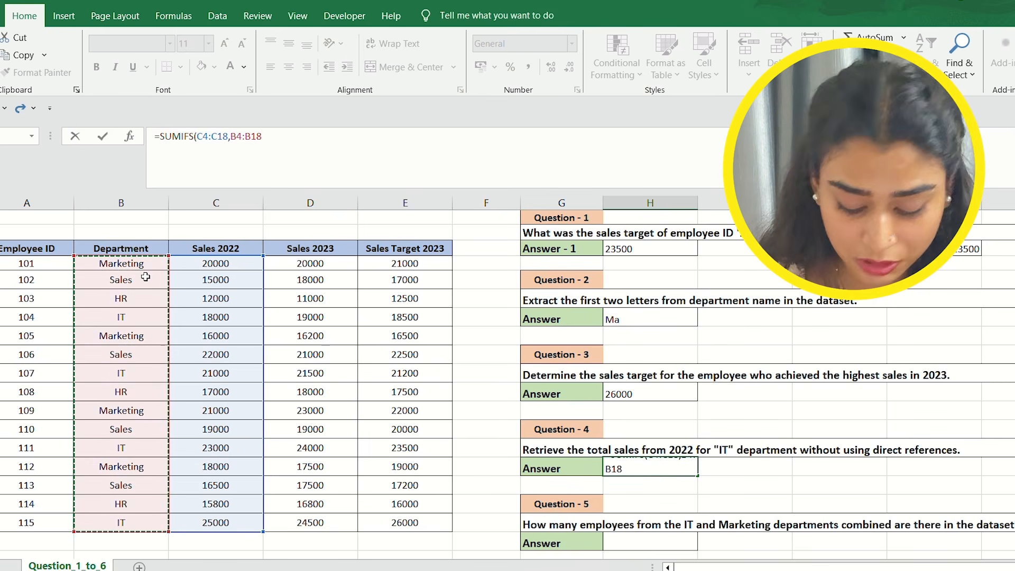
{"action": "type", "text": ","}
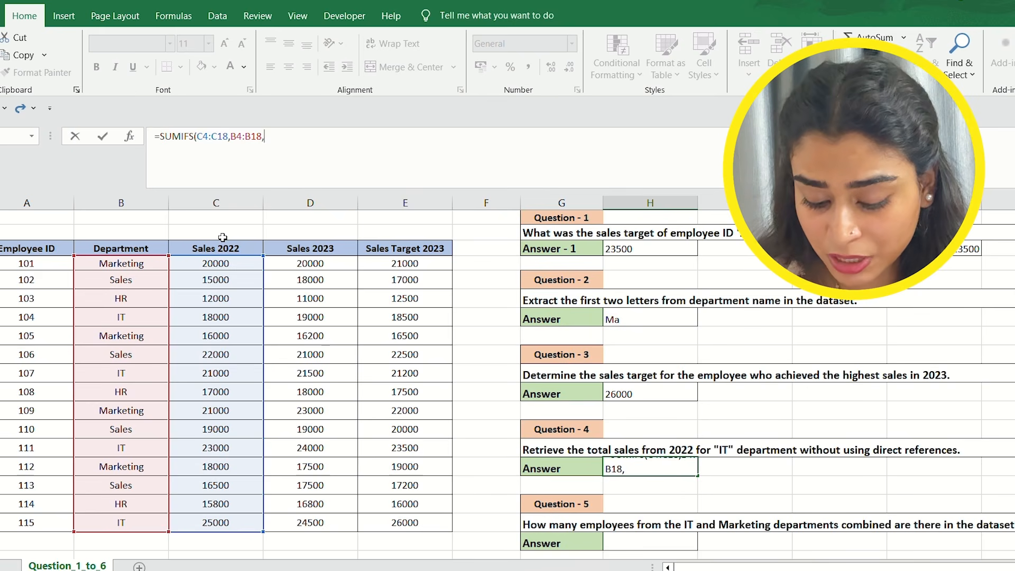
{"action": "type", "text": "\""}
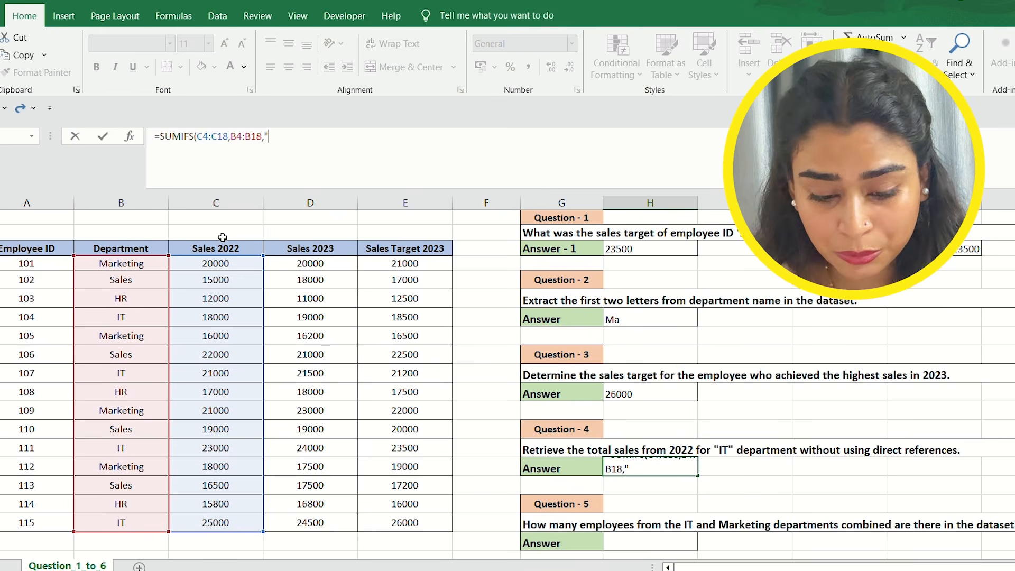
{"action": "type", "text": "IT"}
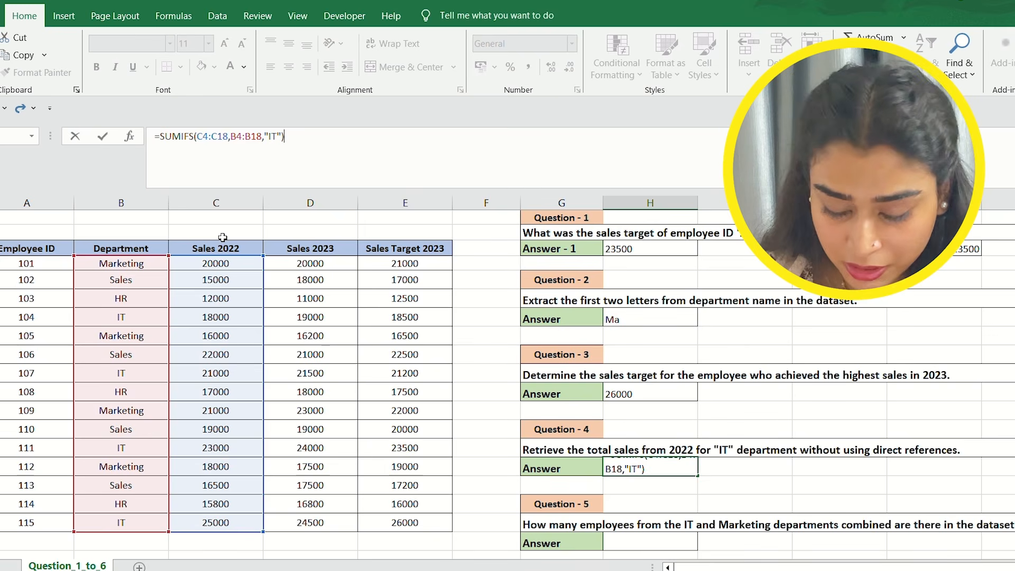
{"action": "key", "text": "Return"}
{"action": "left_click", "coordinate": [661, 472]}
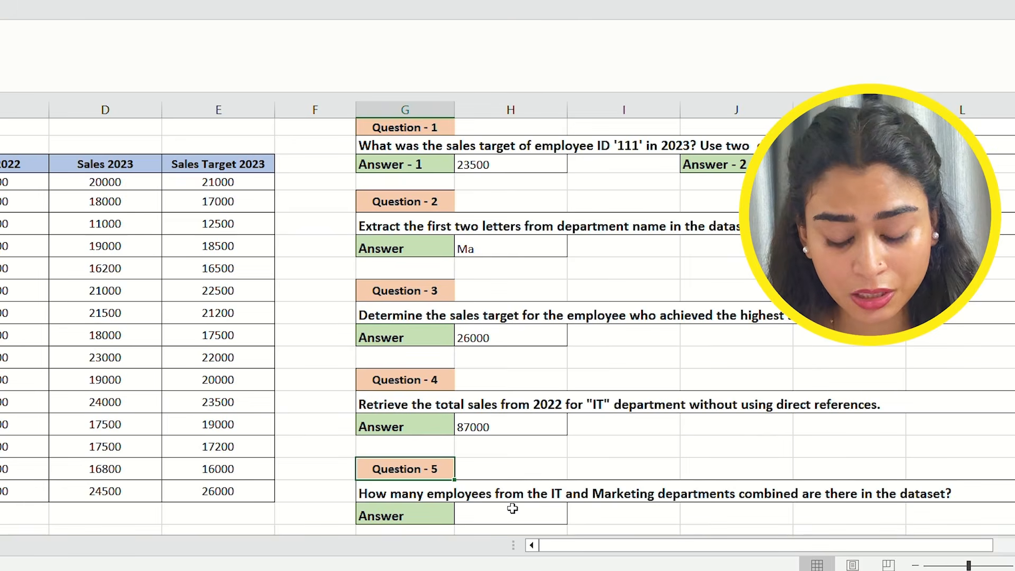
Read Question 5 and examine the employee IDs belonging to the IT and Marketing departments in the dataset.
{"action": "left_click", "coordinate": [582, 503]}
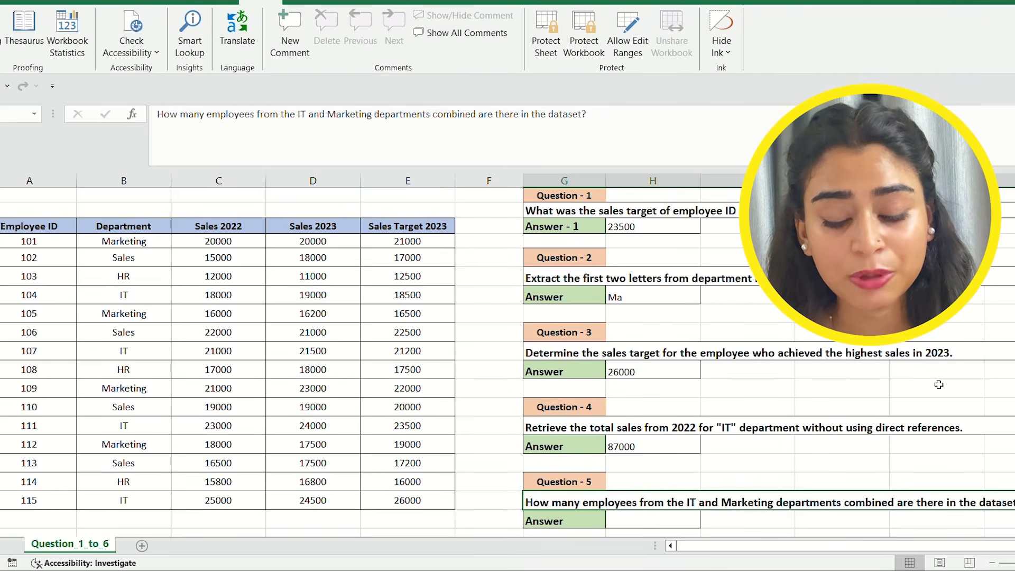
{"action": "scroll", "coordinate": [370, 344], "scroll_direction": "down", "scroll_amount": 1}
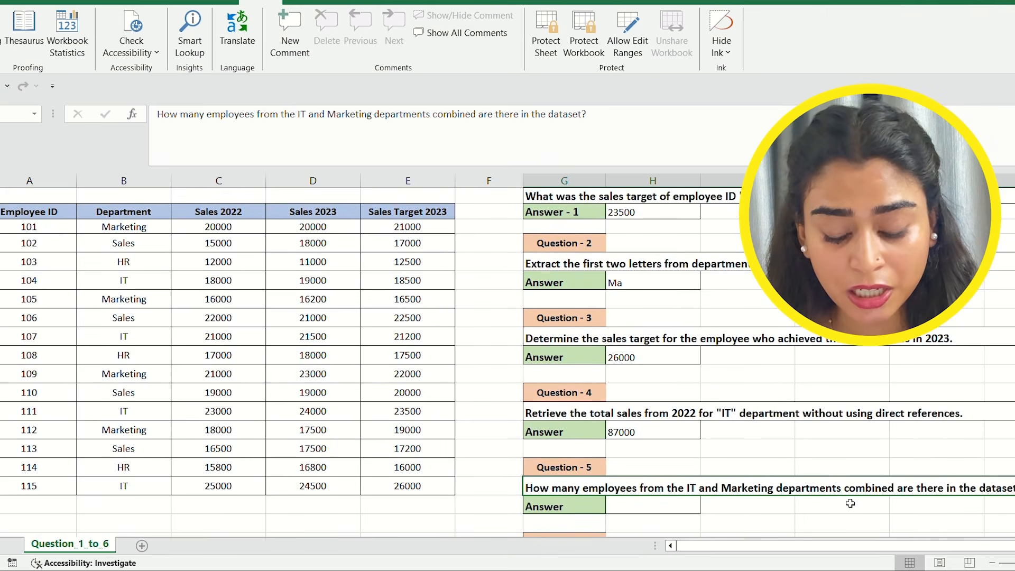
{"action": "left_click", "coordinate": [633, 513]}
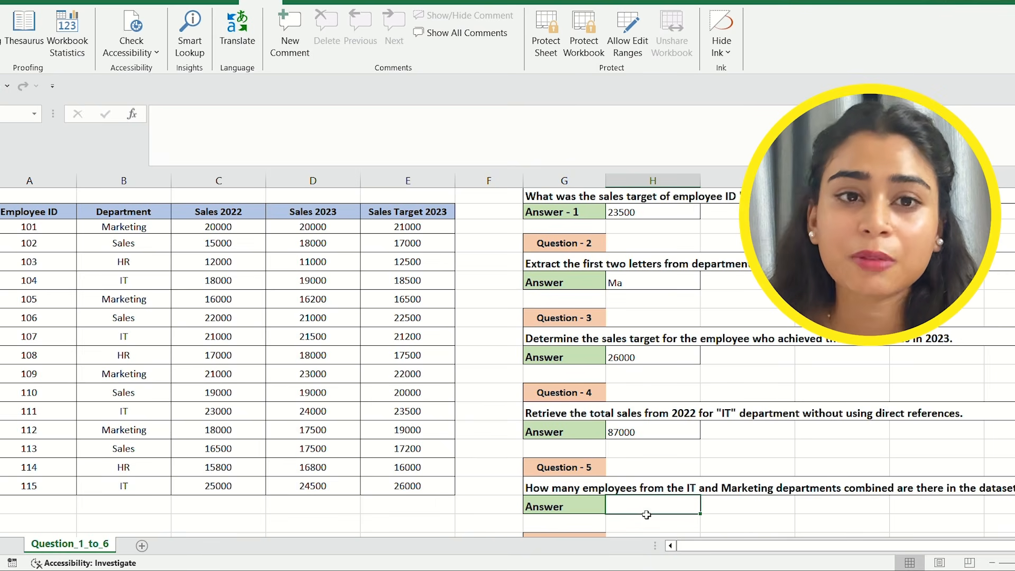
{"action": "left_click", "coordinate": [310, 143]}
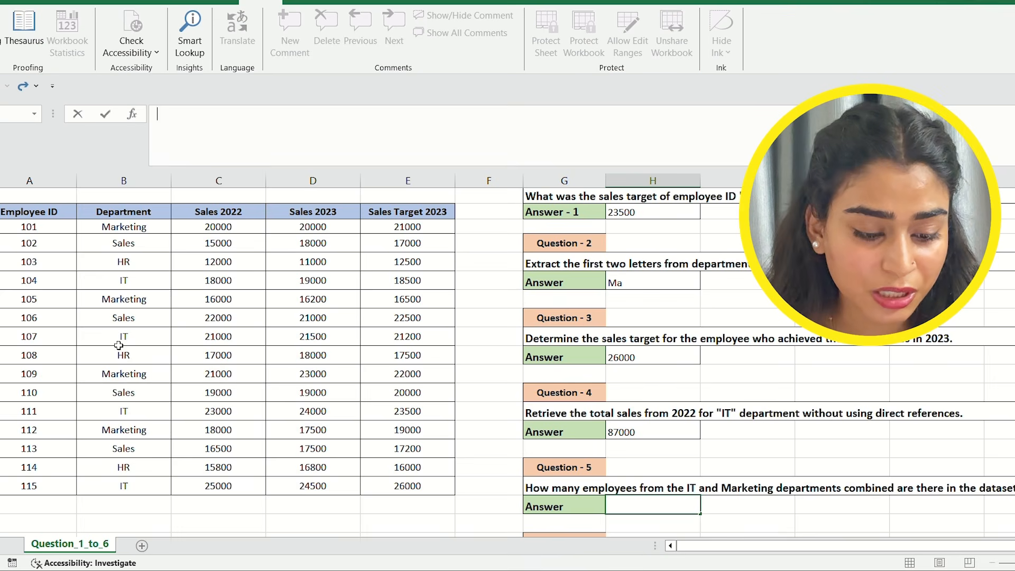
{"action": "left_click", "coordinate": [120, 341]}
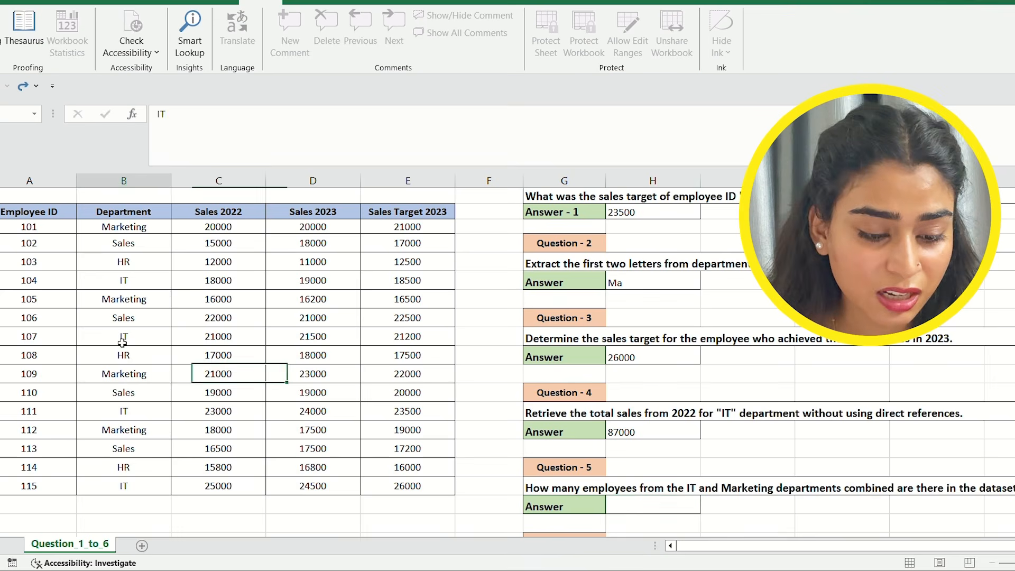
{"action": "left_click", "coordinate": [133, 282]}
{"action": "left_click", "coordinate": [62, 289]}
{"action": "left_click", "coordinate": [53, 340]}
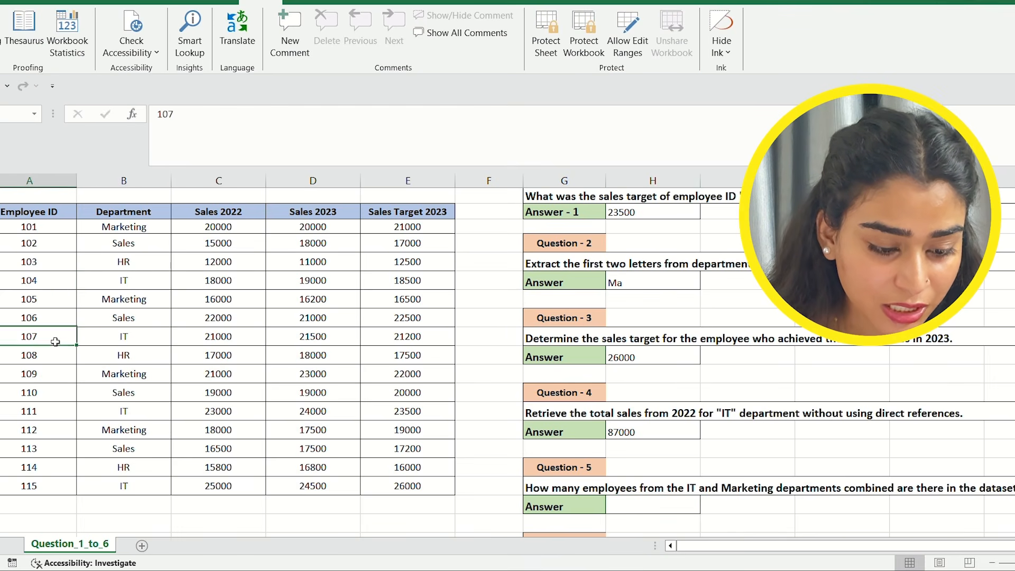
{"action": "left_click", "coordinate": [56, 412]}
{"action": "left_click", "coordinate": [52, 488]}
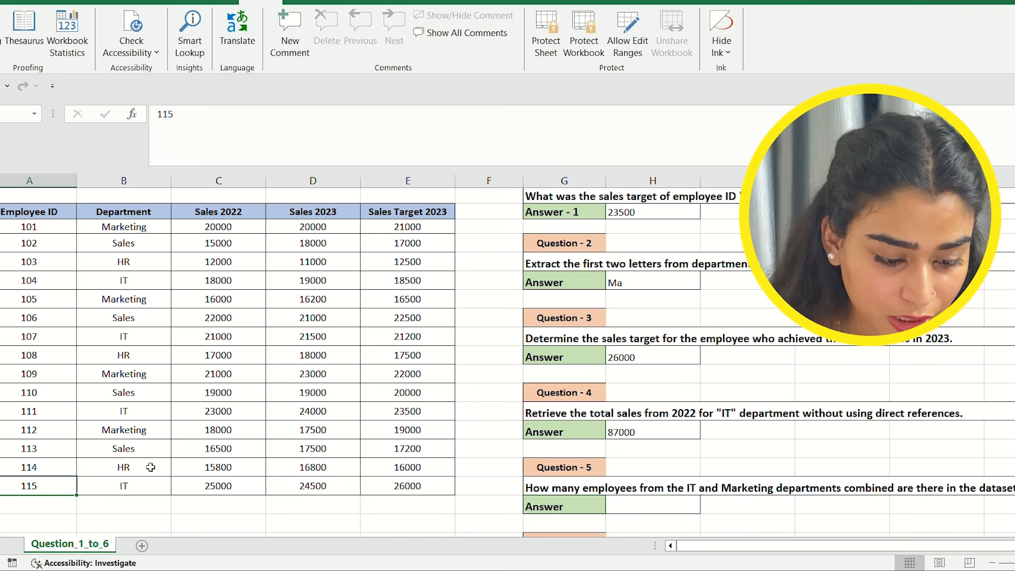
{"action": "left_click", "coordinate": [53, 441]}
{"action": "left_click", "coordinate": [53, 430]}
{"action": "left_click", "coordinate": [50, 393]}
{"action": "left_click", "coordinate": [48, 373]}
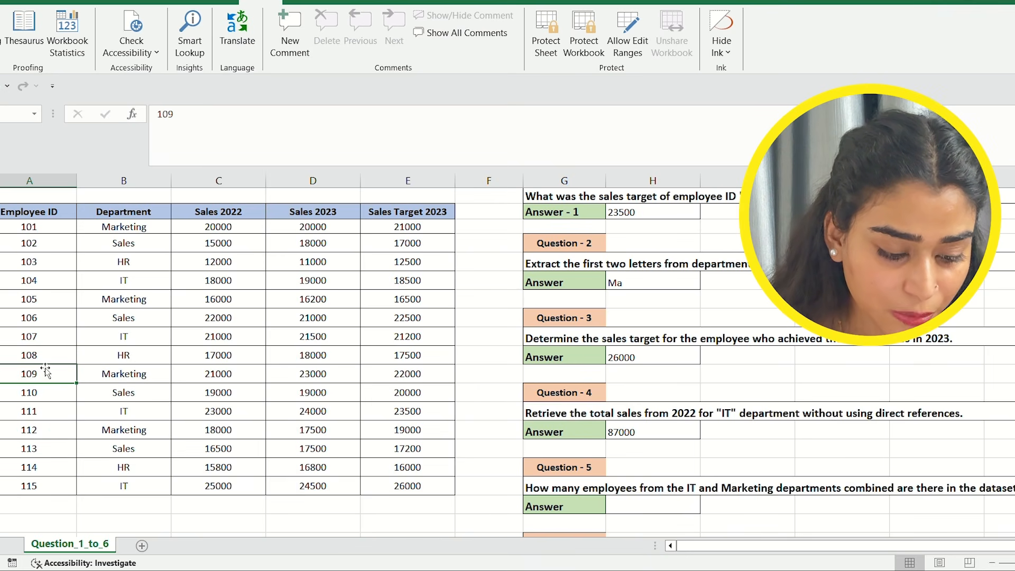
{"action": "left_click", "coordinate": [55, 298]}
{"action": "left_click", "coordinate": [68, 231]}
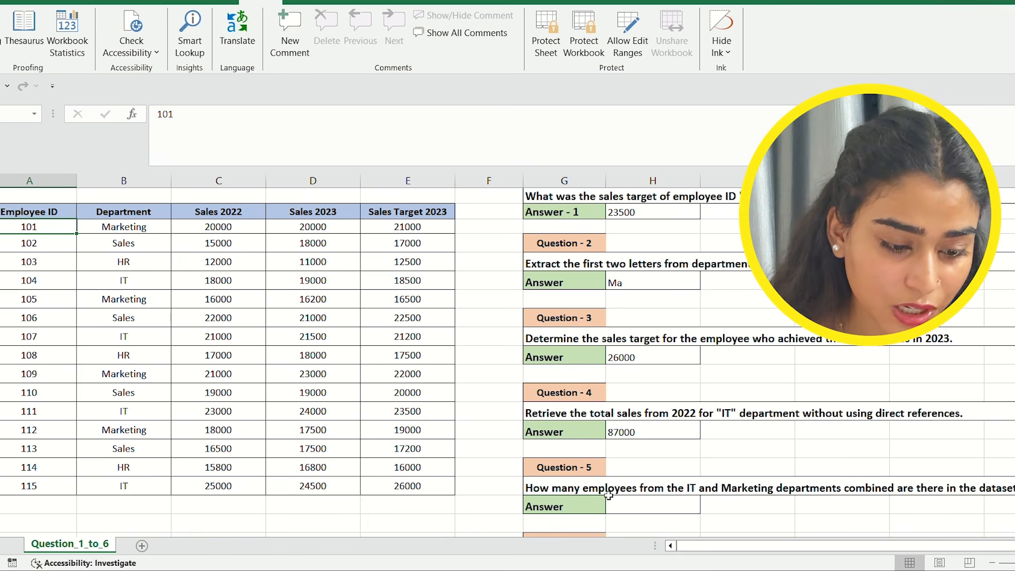
Start a COUNTIFS formula in the answer cell of Question 5 with the Department values B4:B18 as criteria range.
{"action": "left_click", "coordinate": [626, 504]}
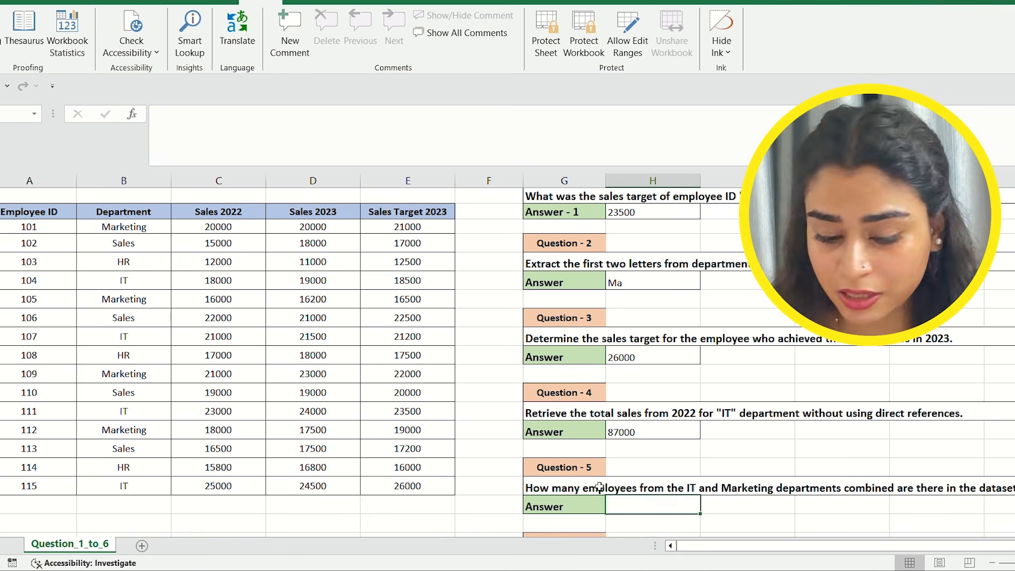
{"action": "left_click", "coordinate": [273, 156]}
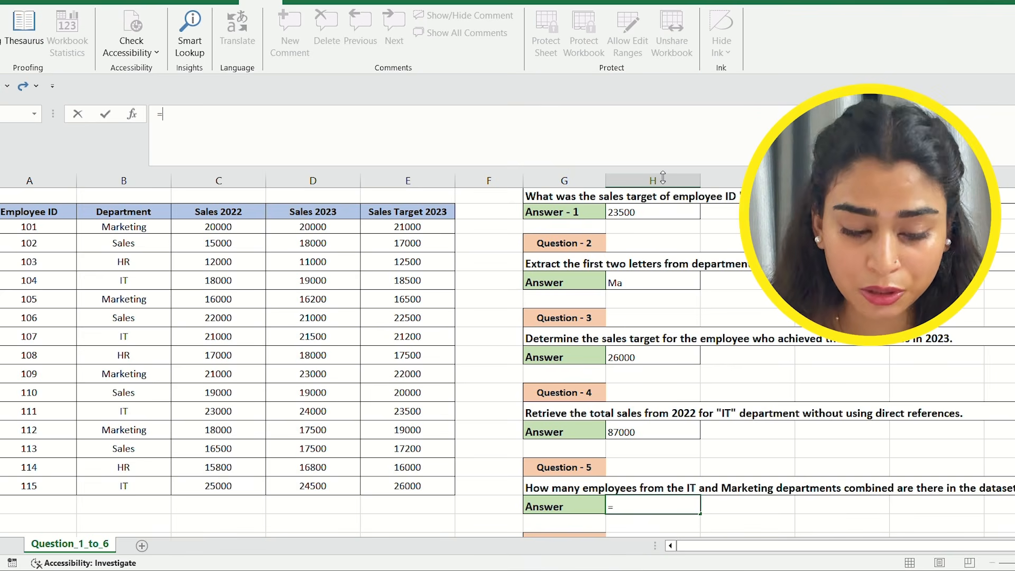
{"action": "type", "text": "COU"}
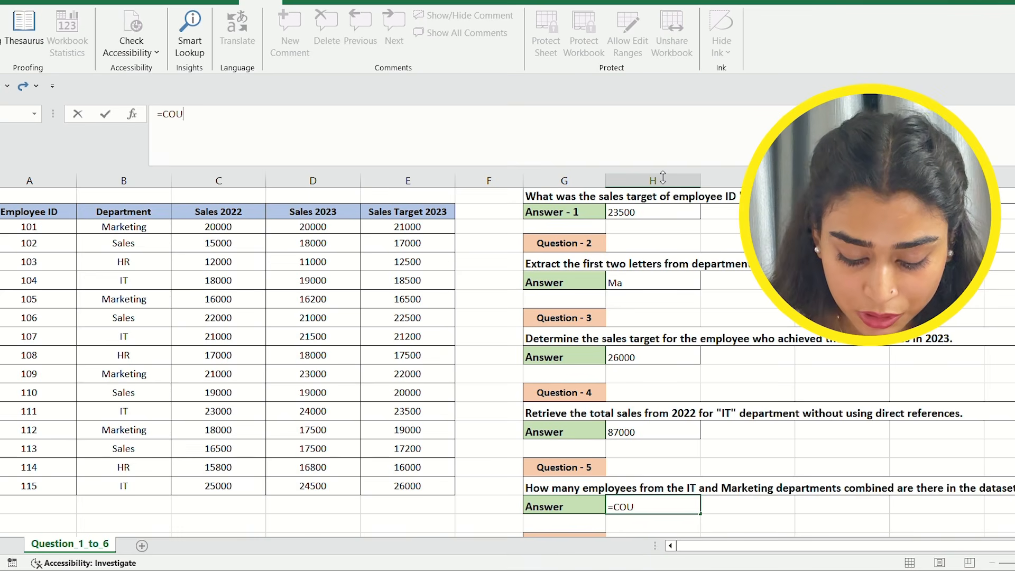
{"action": "type", "text": "NTIFS("}
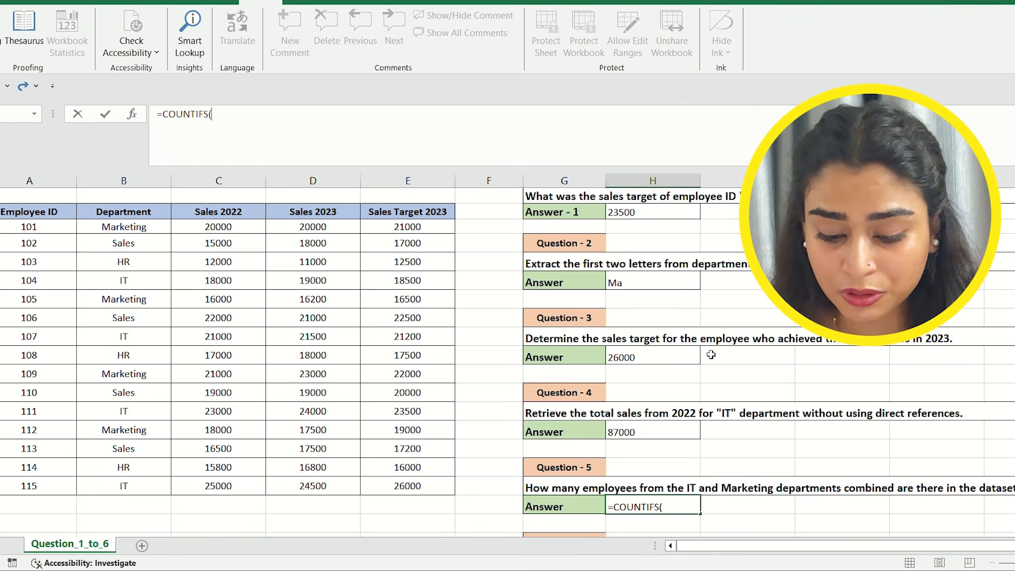
{"action": "left_click", "coordinate": [158, 228]}
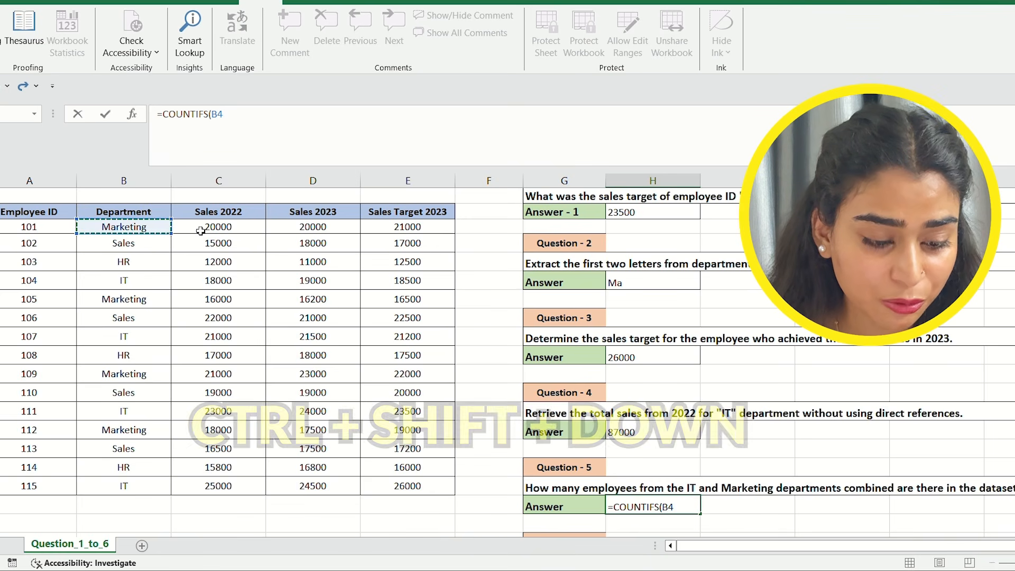
{"action": "key", "text": "ctrl+shift+Down"}
{"action": "type", "text": ","}
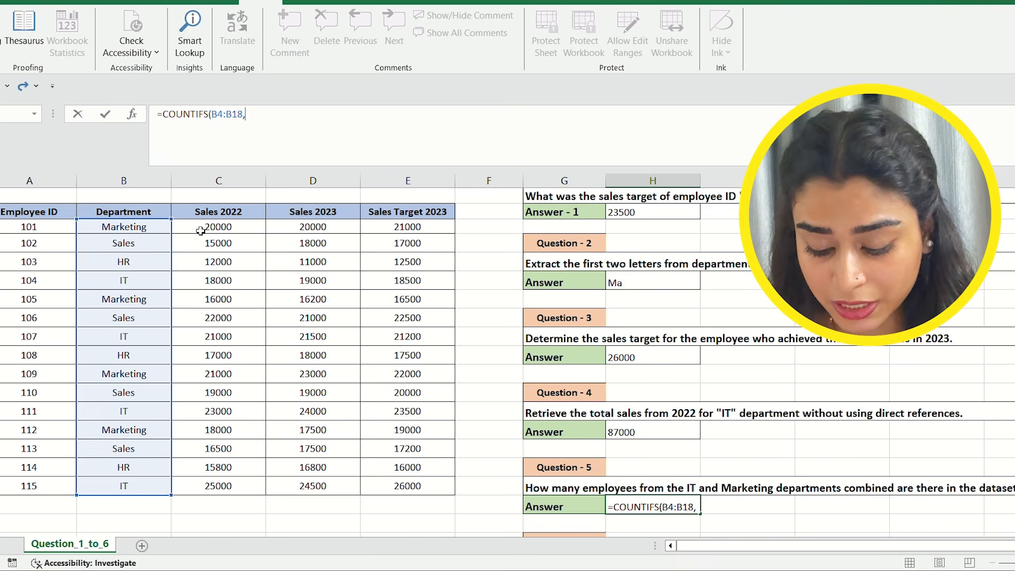
Complete the COUNTIFS in the answer cell of Question 5 with the criteria array {"IT","Marketing"} and enter the formula.
{"action": "type", "text": "{"}
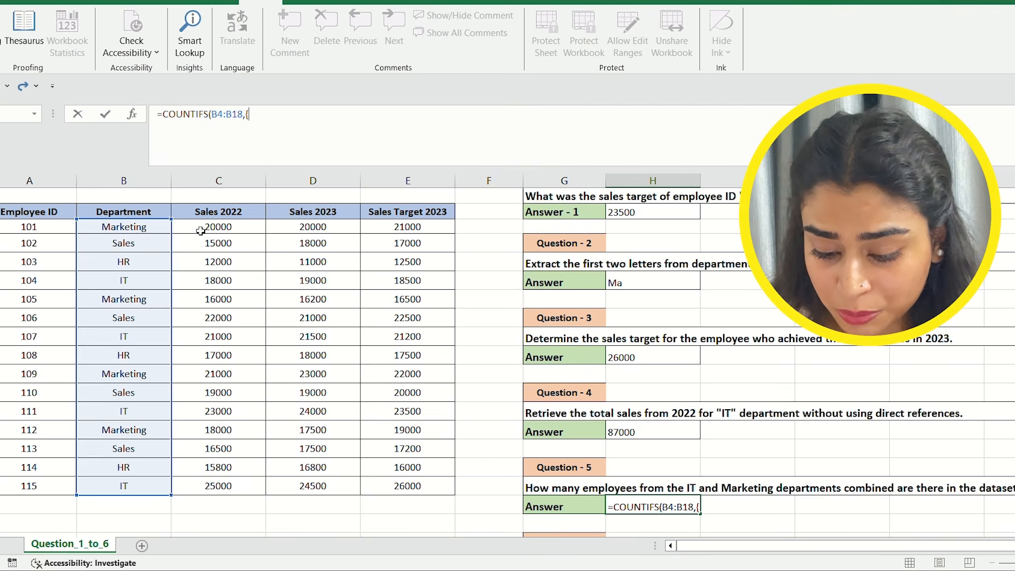
{"action": "type", "text": "\""}
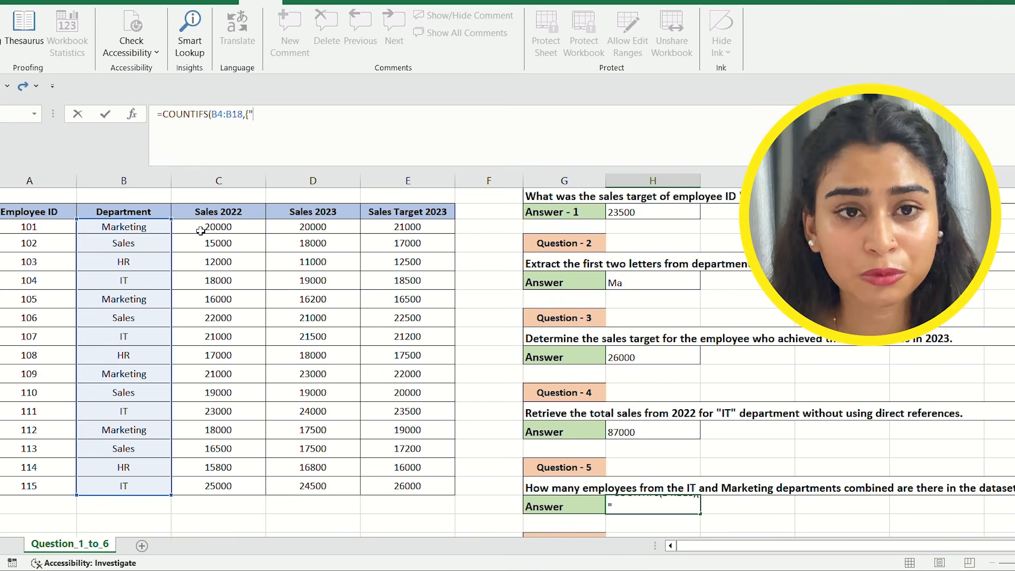
{"action": "type", "text": "i"}
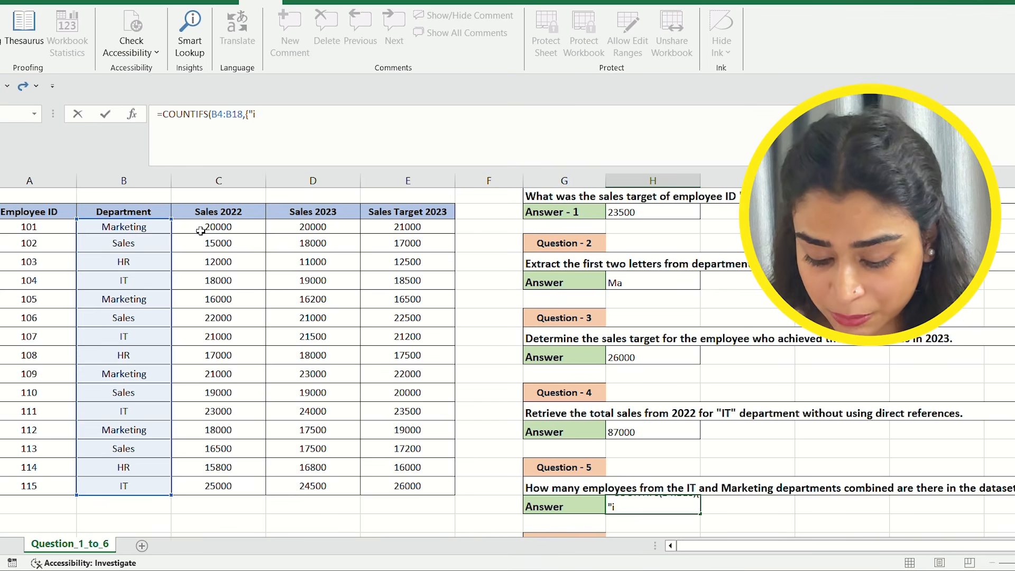
{"action": "key", "text": "BackSpace"}
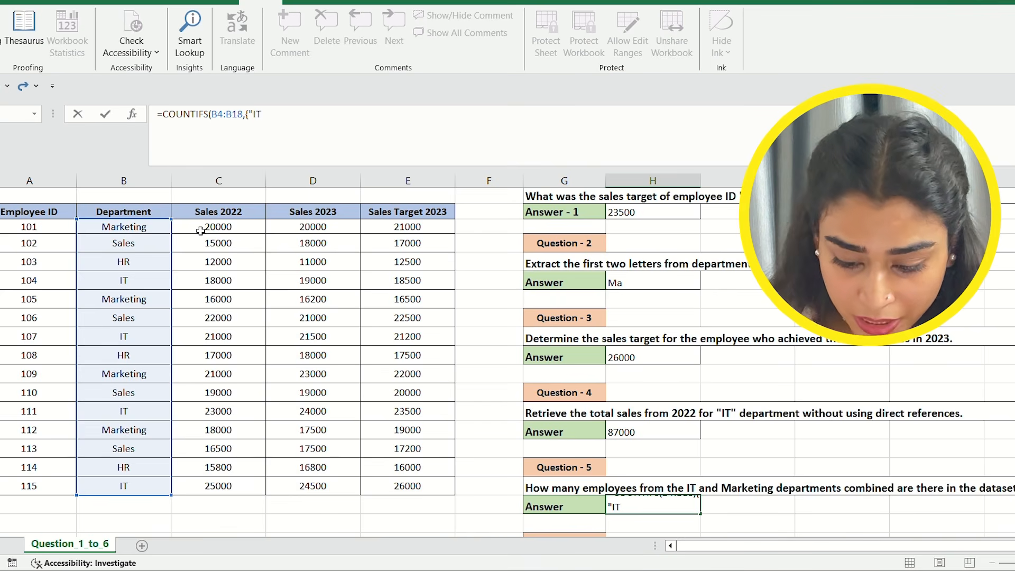
{"action": "type", "text": "IT\""}
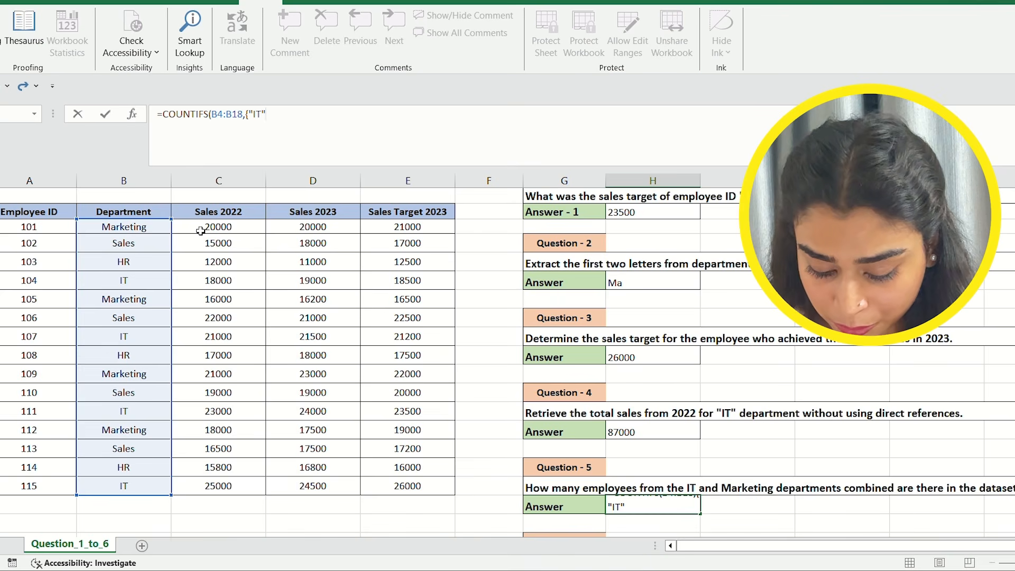
{"action": "type", "text": ","}
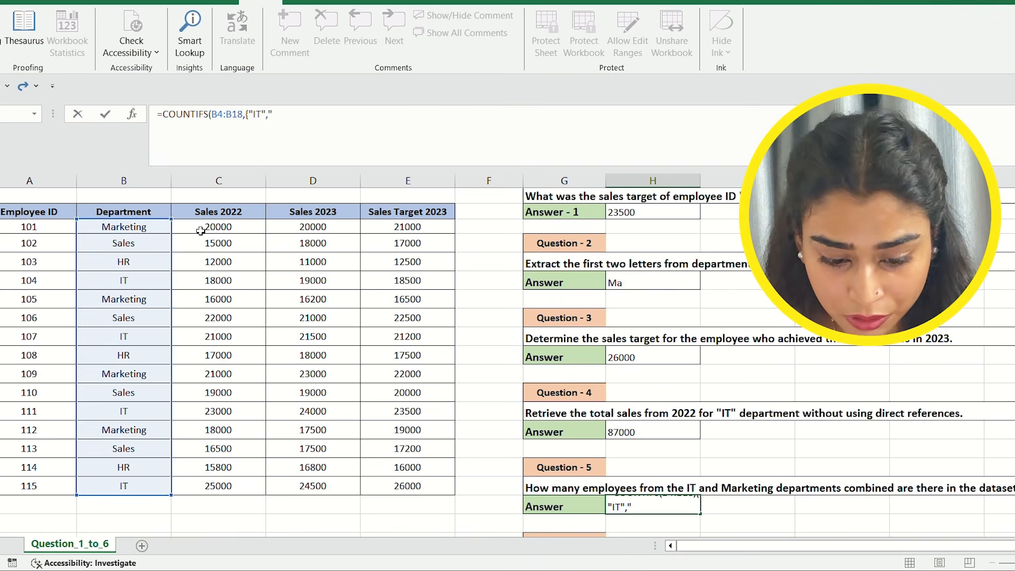
{"action": "type", "text": "M"}
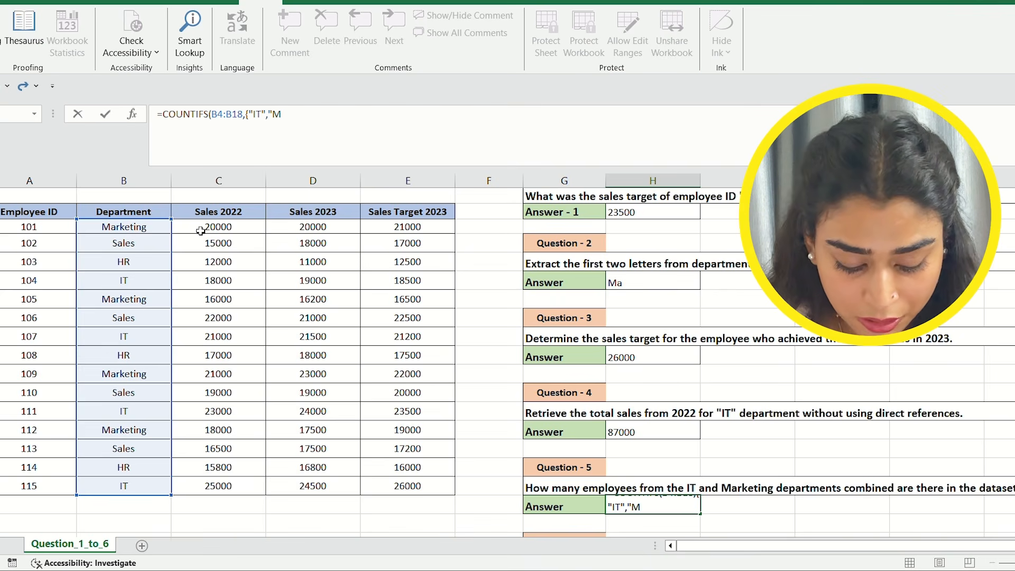
{"action": "type", "text": "arket"}
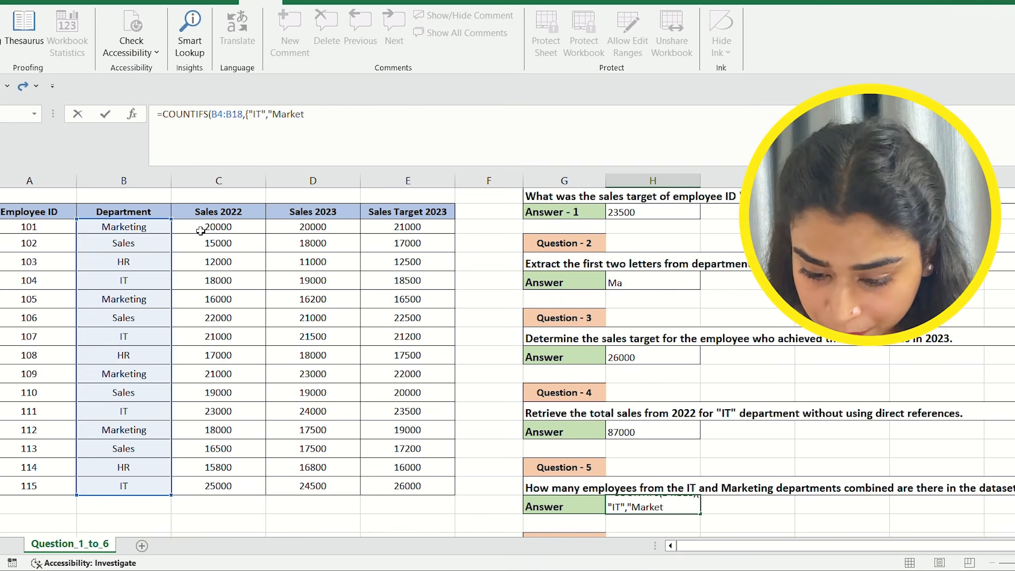
{"action": "type", "text": "ing\""}
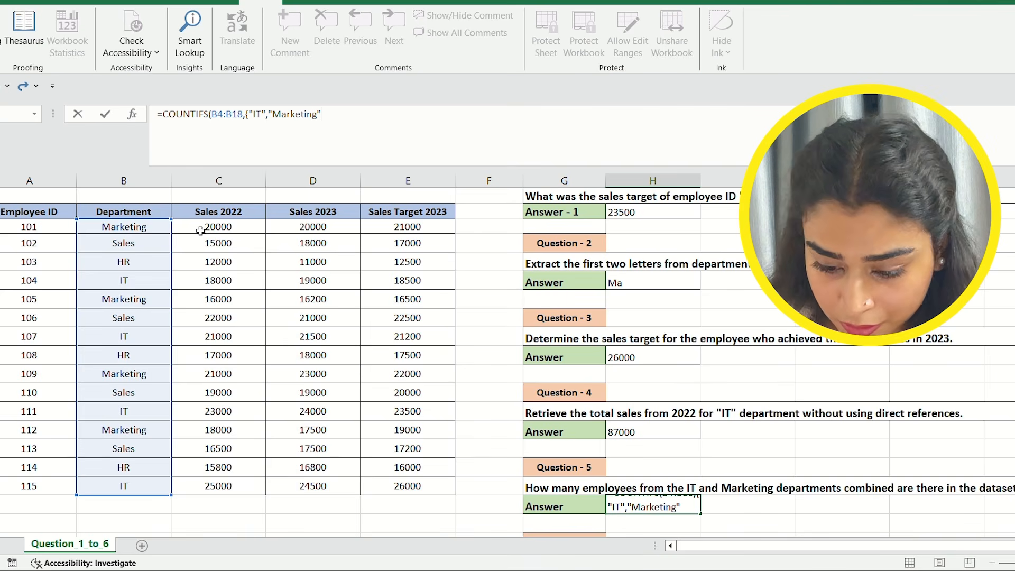
{"action": "type", "text": "}"}
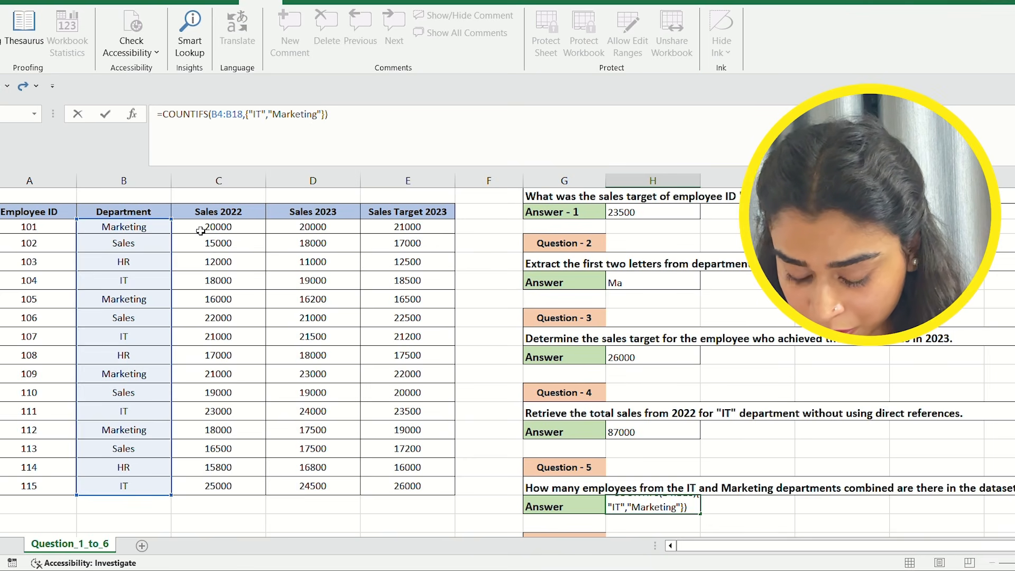
{"action": "key", "text": "Return"}
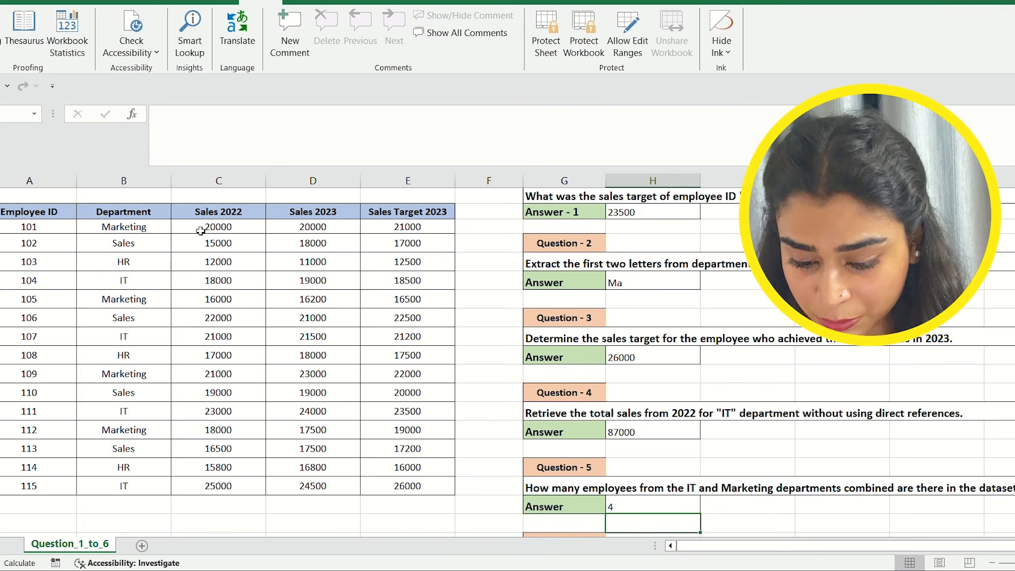
Wrap the COUNTIFS formula in the answer cell of Question 5 in a SUM function and enter it.
{"action": "scroll", "coordinate": [528, 458], "scroll_direction": "down", "scroll_amount": 1}
{"action": "left_click", "coordinate": [653, 461]}
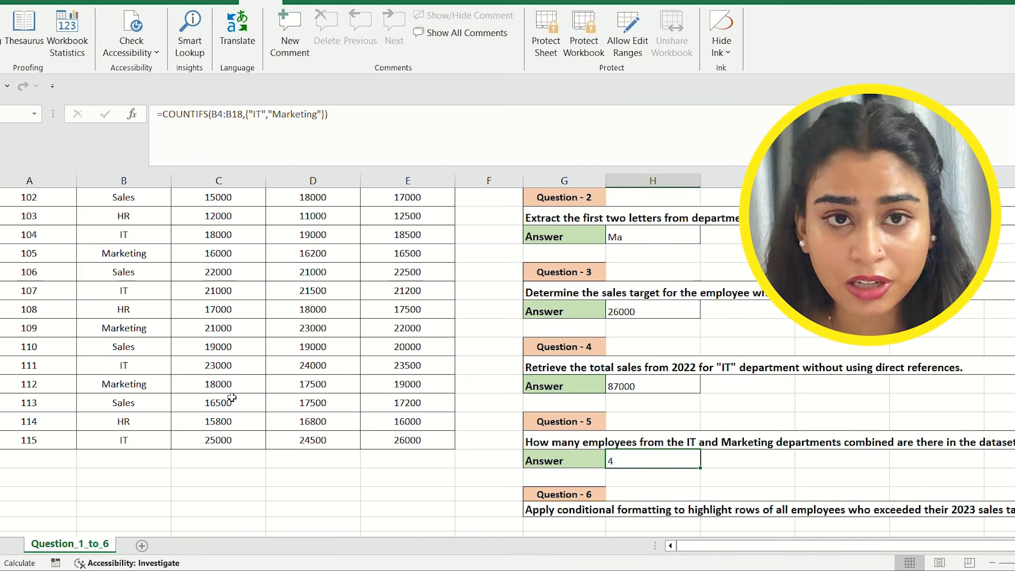
{"action": "left_click", "coordinate": [171, 123]}
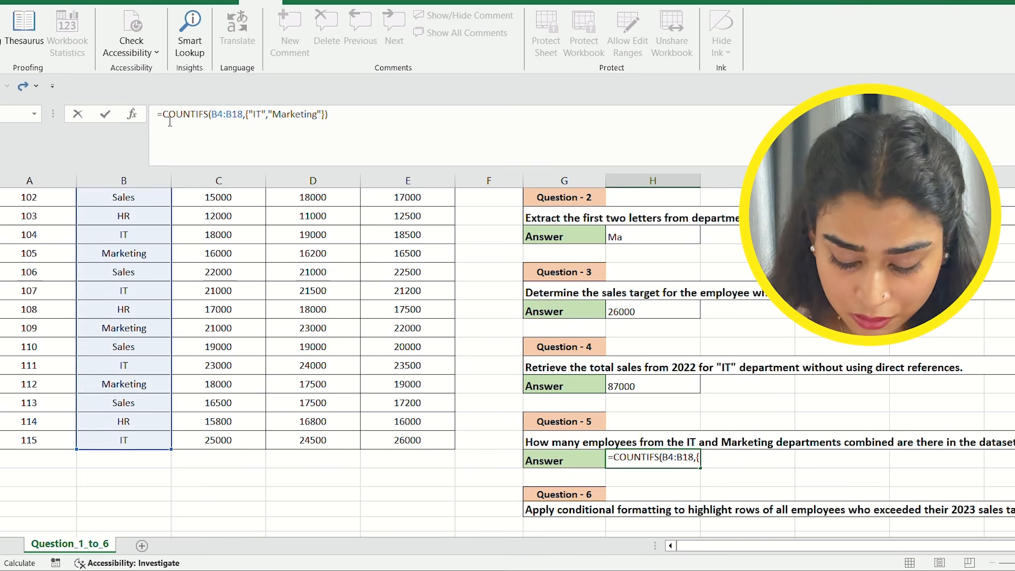
{"action": "type", "text": "SUM"}
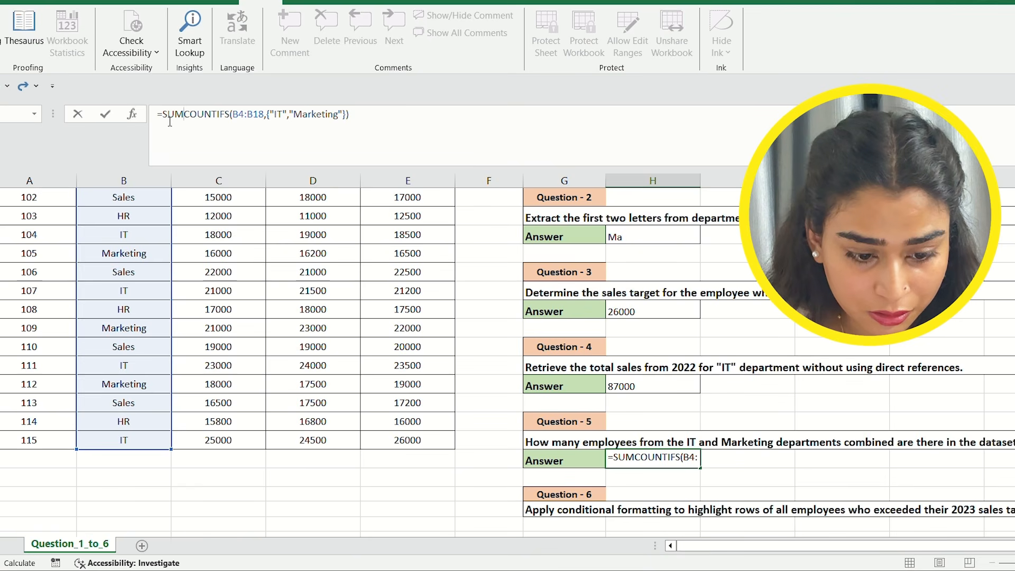
{"action": "type", "text": "("}
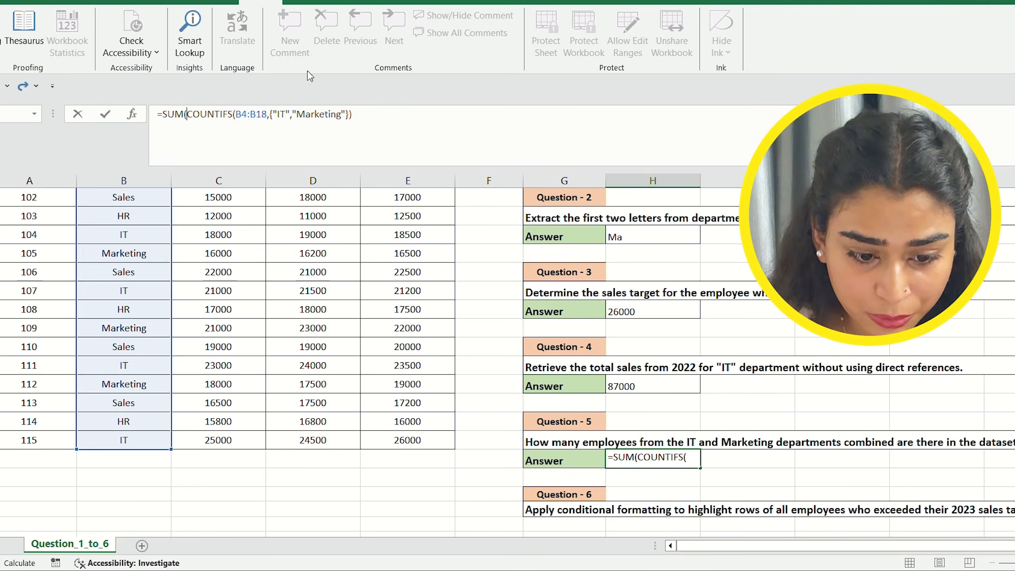
{"action": "left_click", "coordinate": [375, 121]}
{"action": "type", "text": ")"}
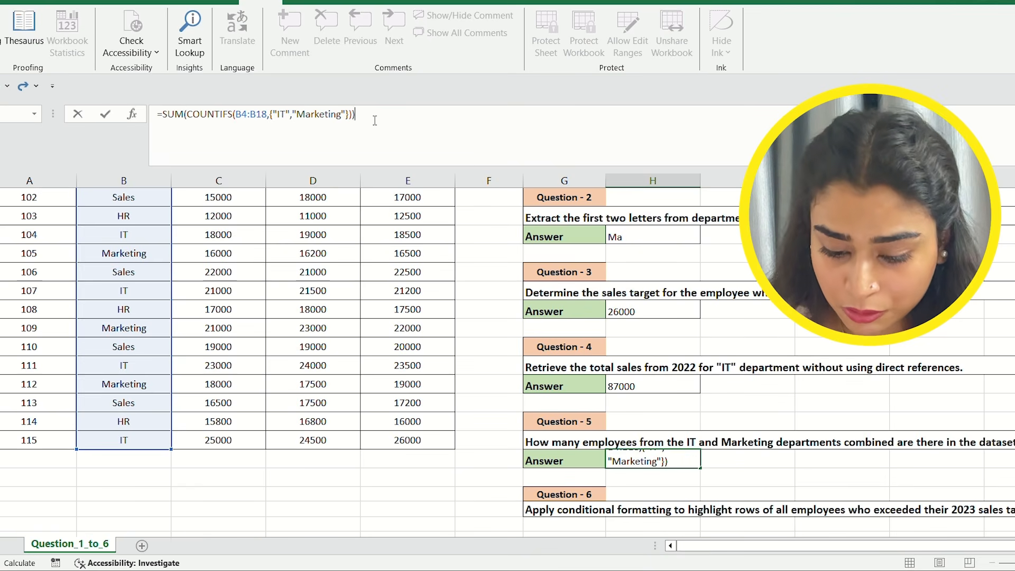
{"action": "key", "text": "Return"}
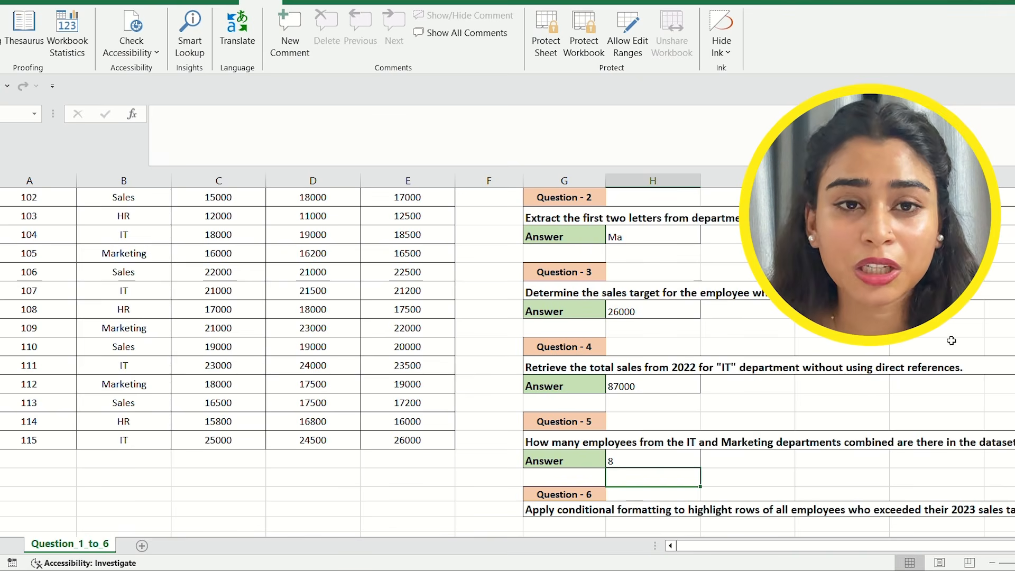
Open the SUM(COUNTIFS) formula in the answer cell of Question 5 and select its entire text.
{"action": "left_click", "coordinate": [652, 465]}
{"action": "left_click", "coordinate": [365, 117]}
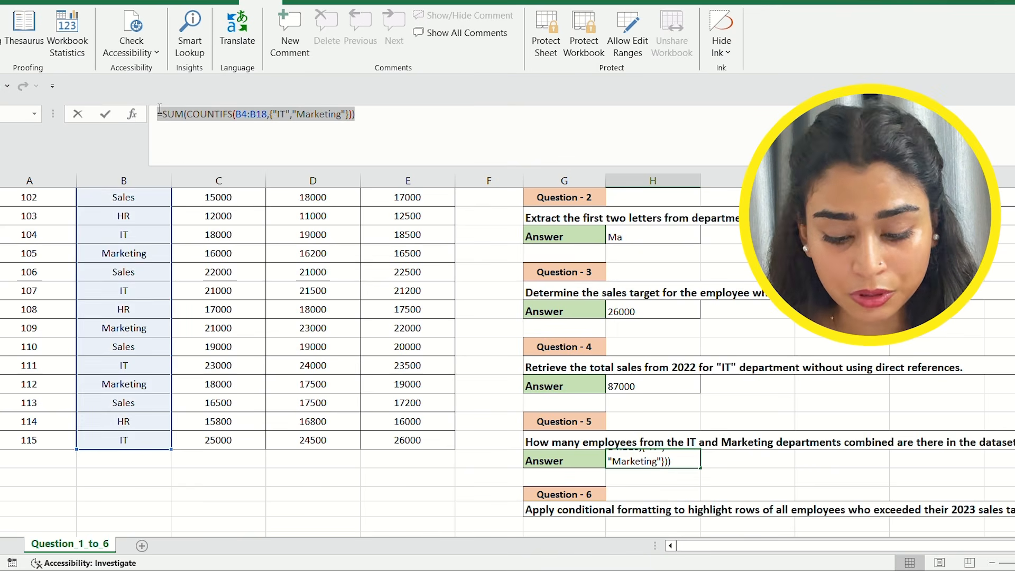